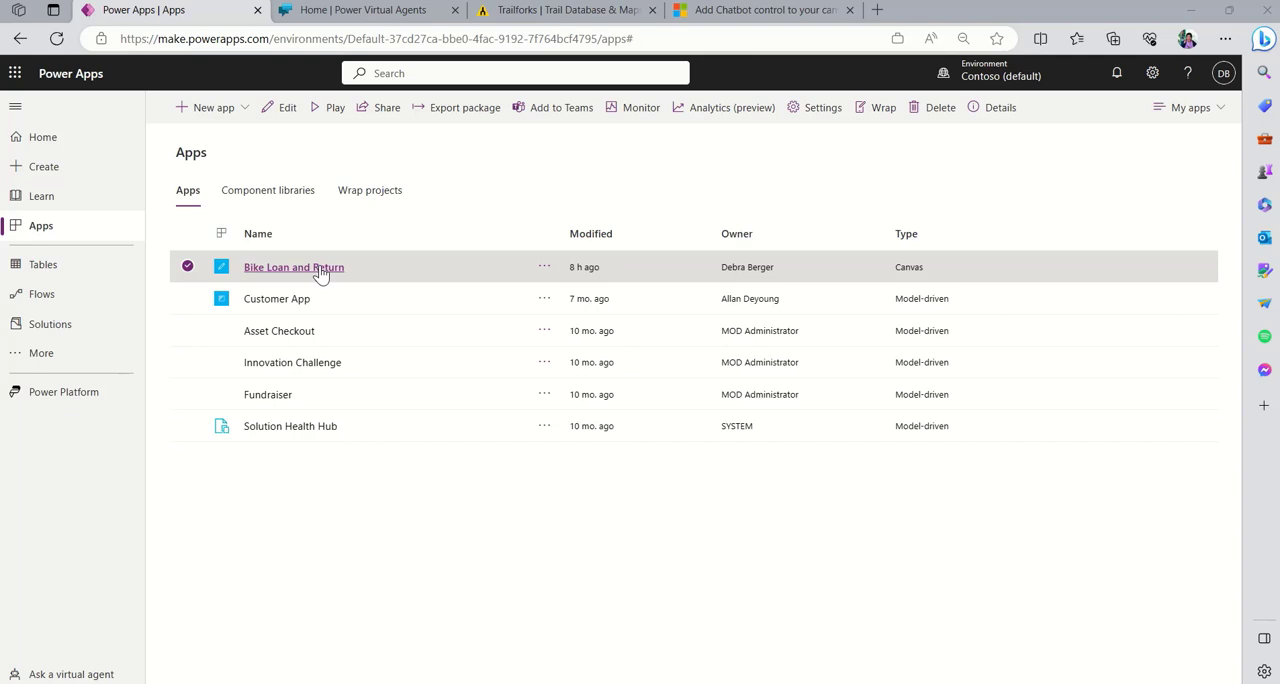
- Open the Bike Loan and Return canvas app for editing and skip the welcome dialog
click(544, 266)
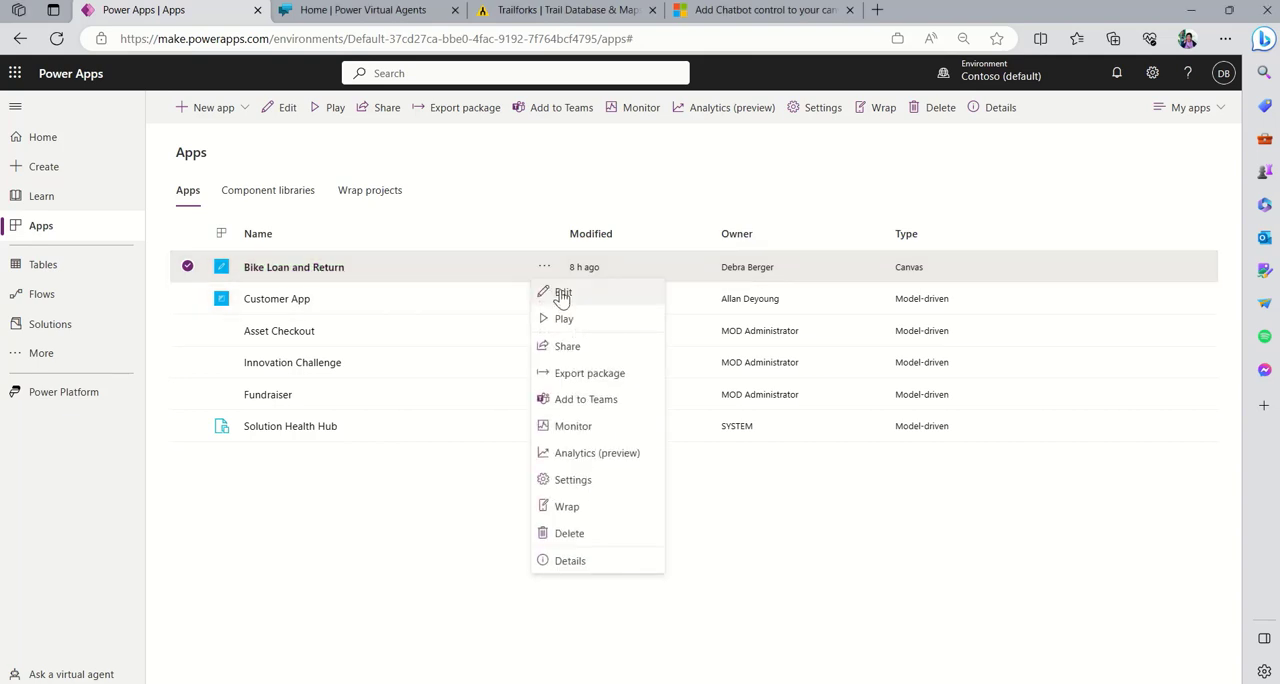
click(562, 295)
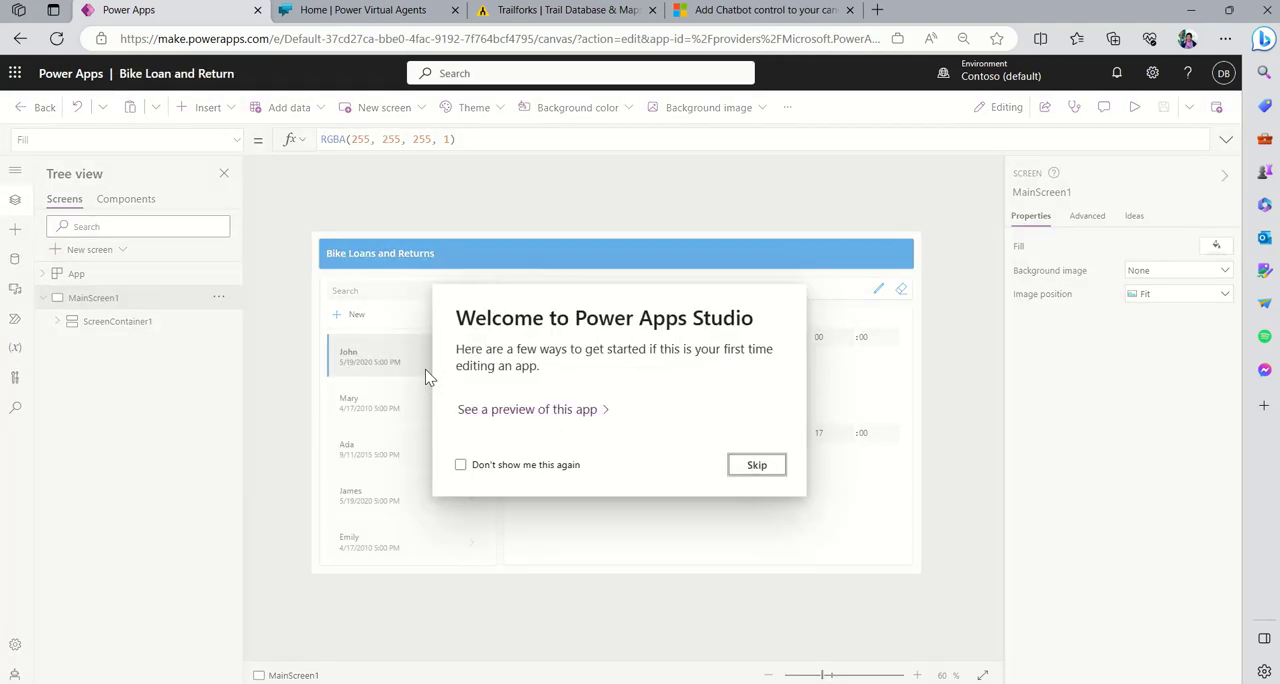
click(770, 466)
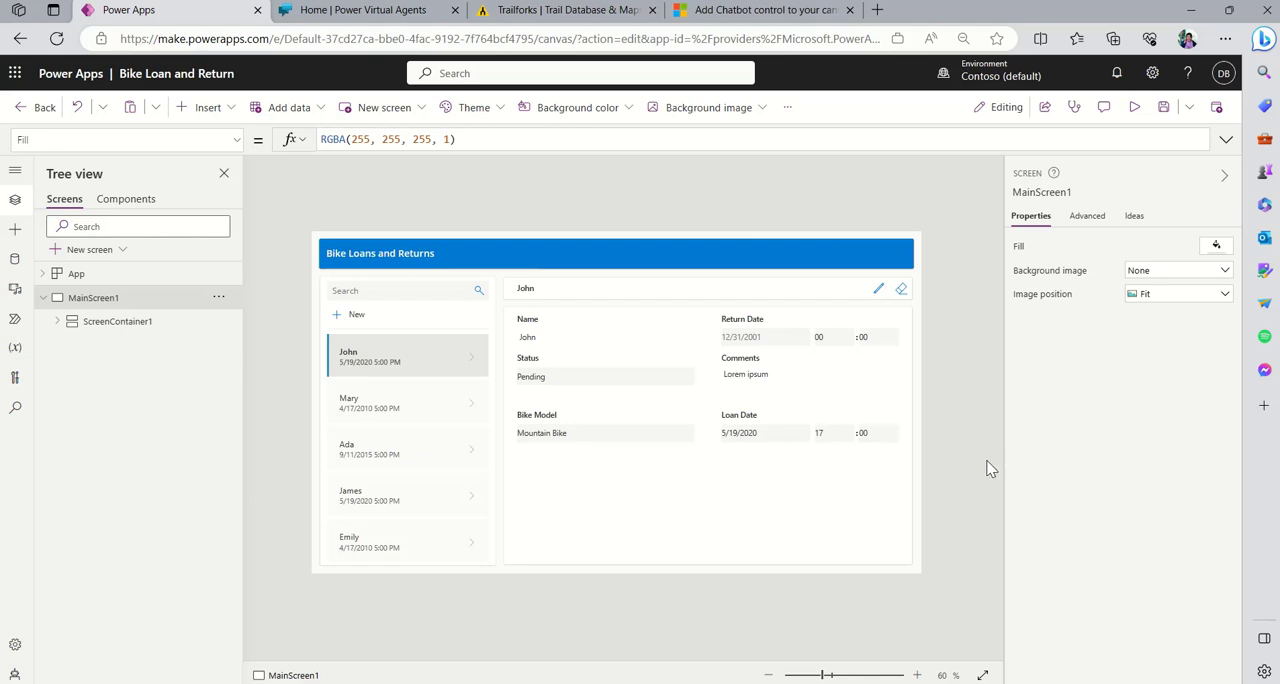
- Copy the web address of the Trailforks home page and switch to Power Virtual Agents
click(545, 10)
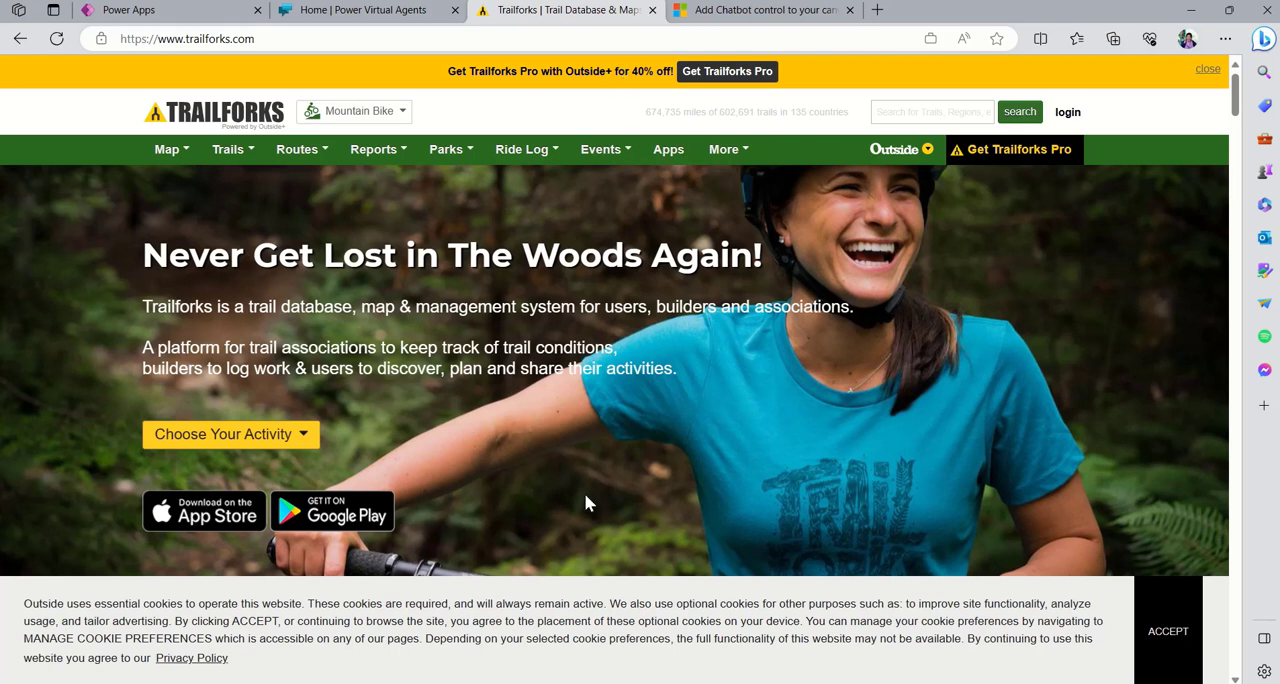
click(289, 40)
key(ctrl+c)
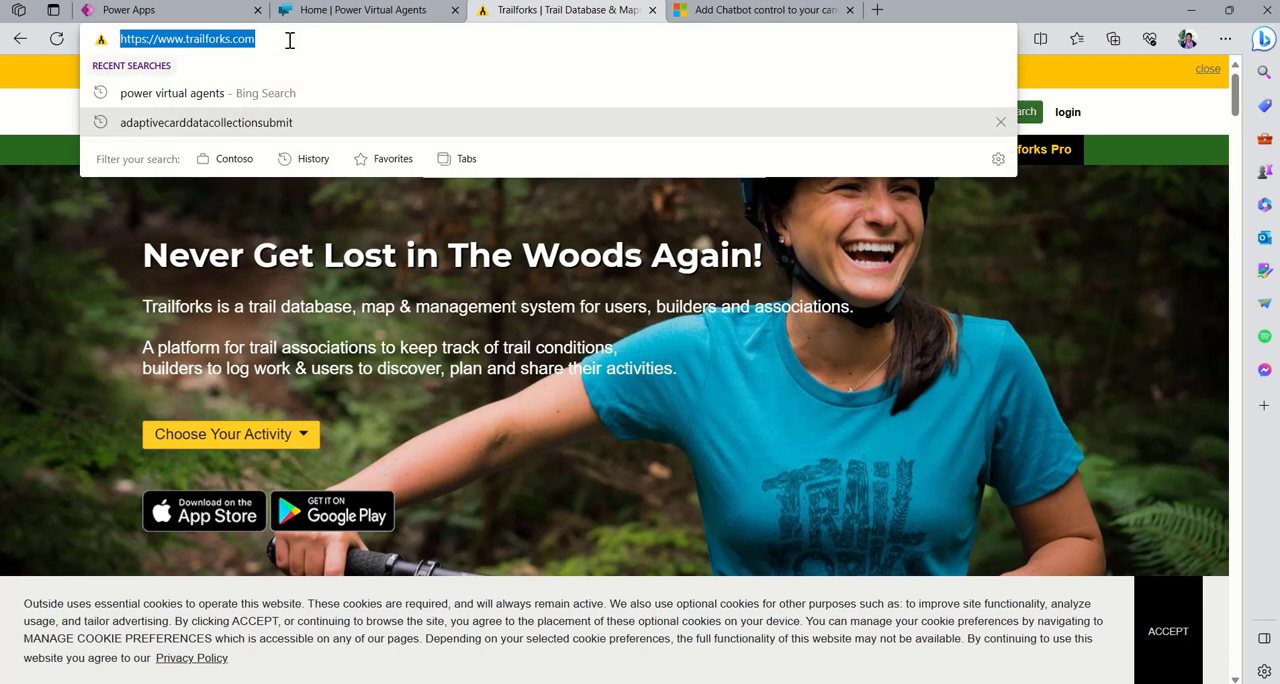
click(352, 18)
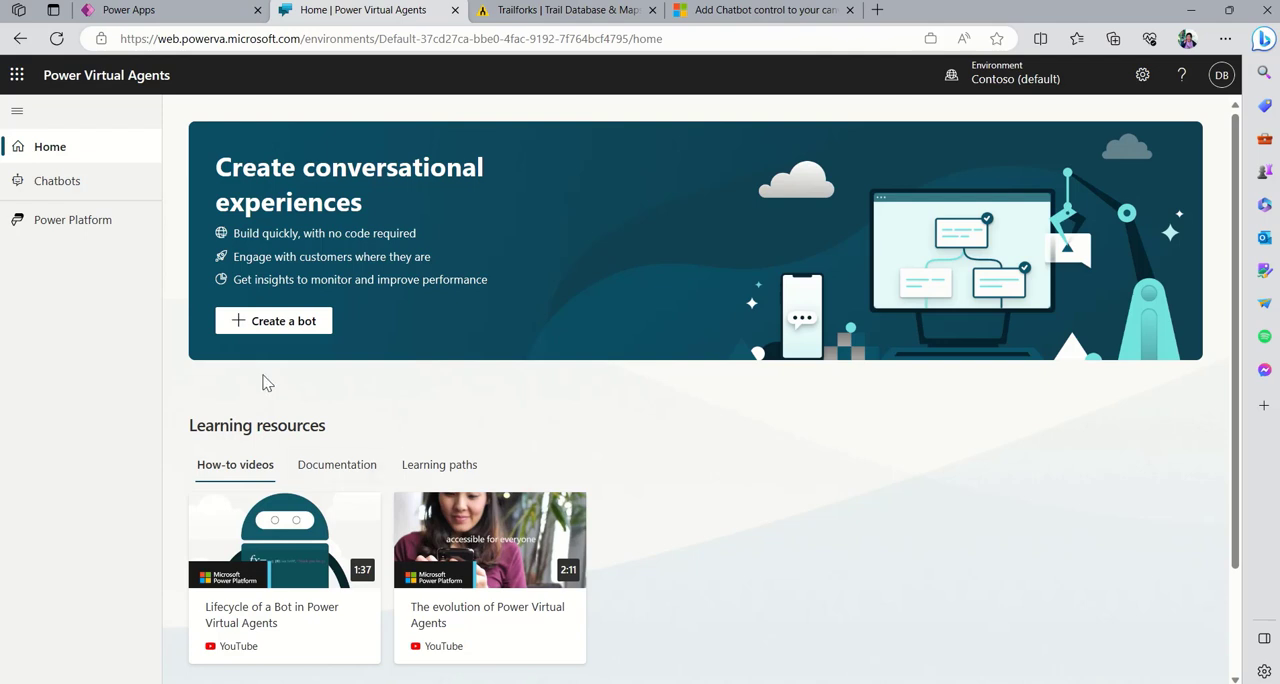
click(286, 326)
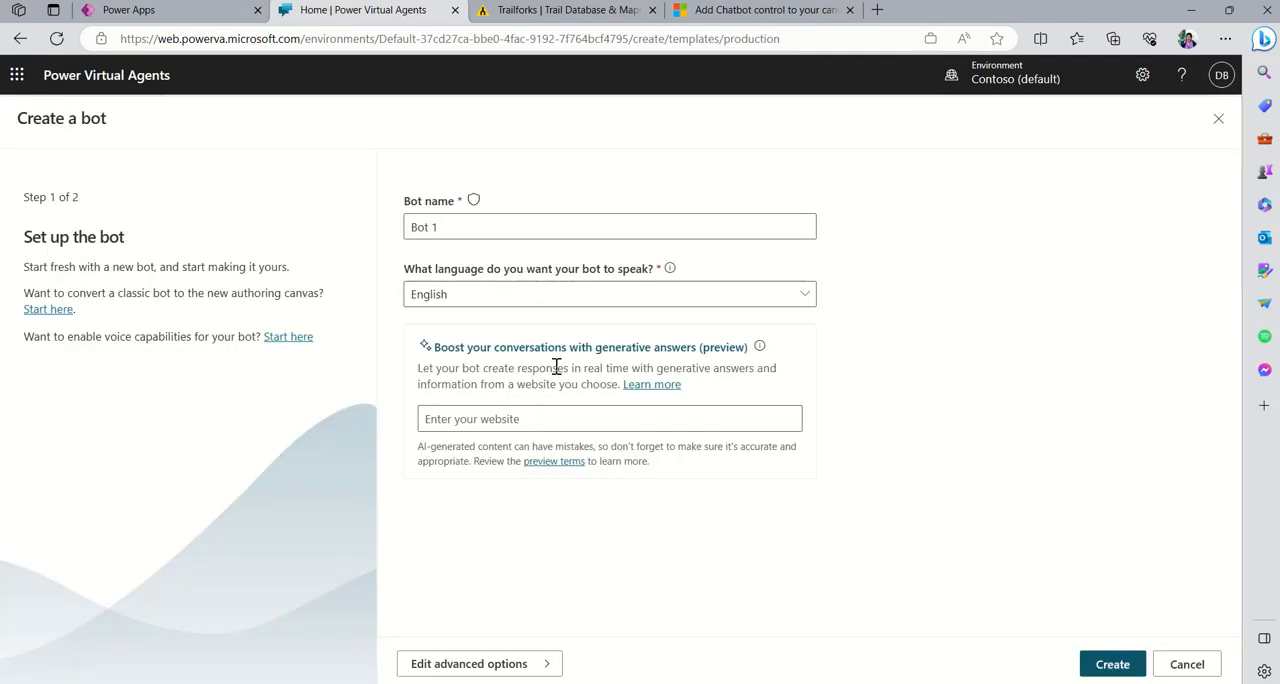
triple_click(480, 230)
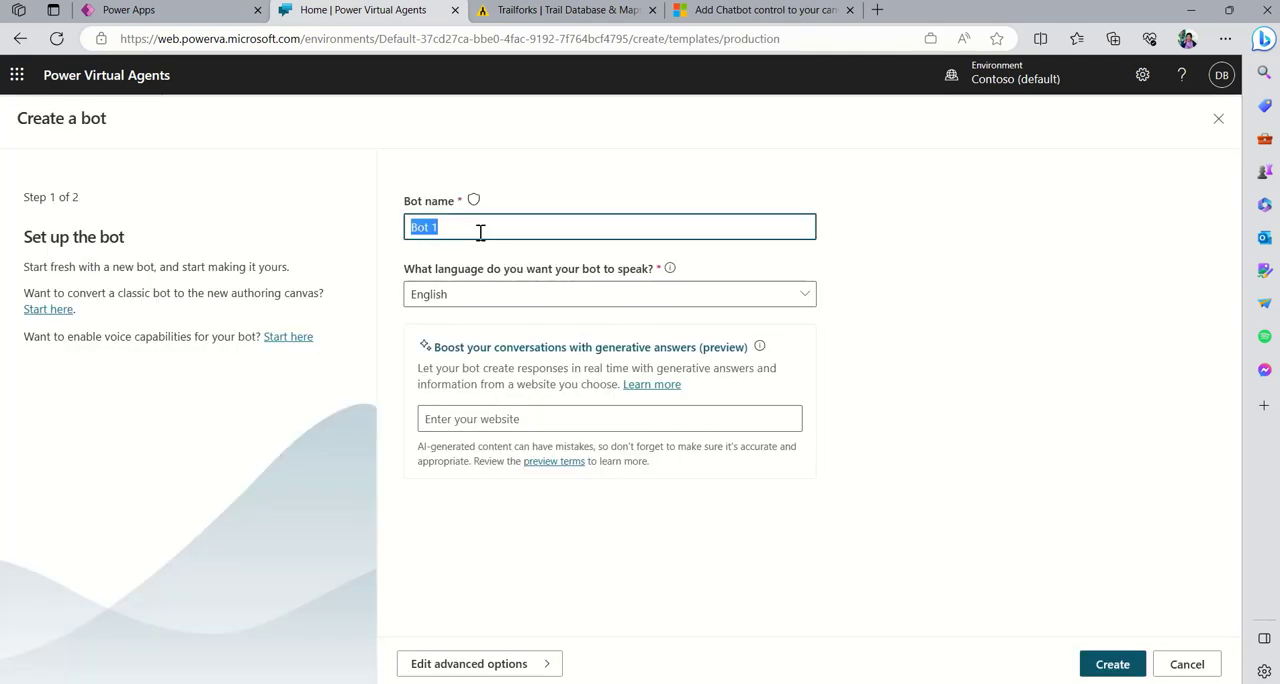
text(Trail SME)
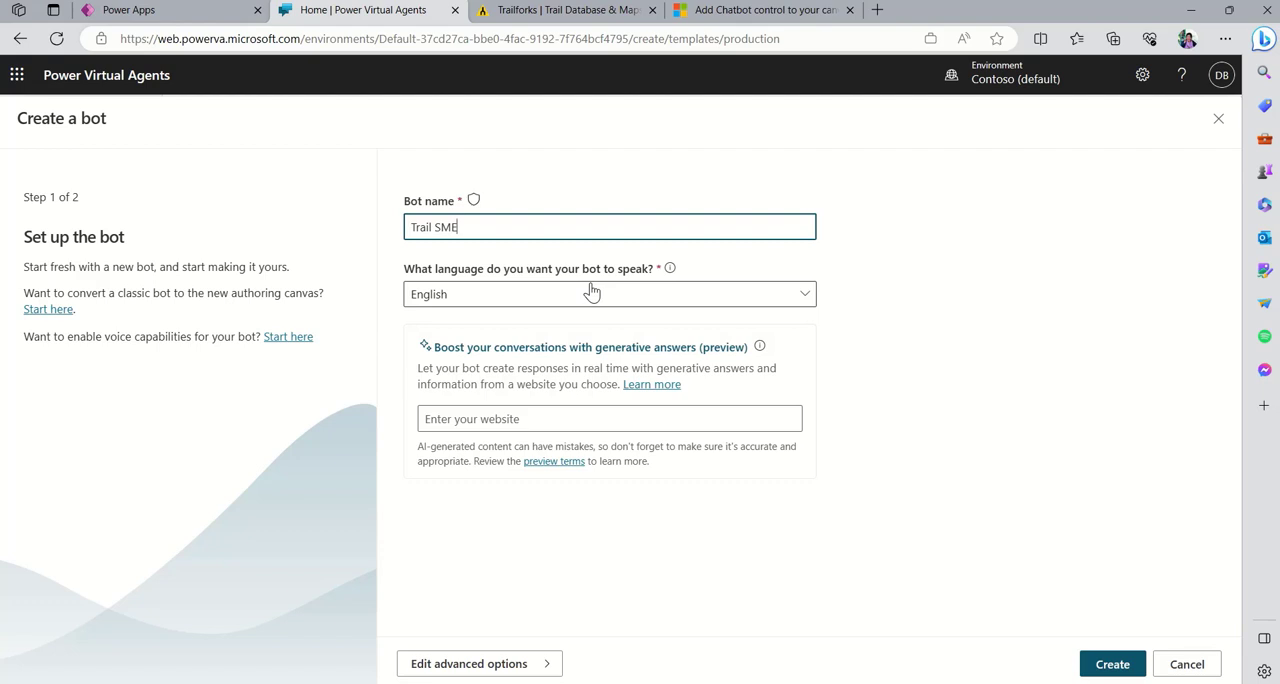
drag(434, 227, 462, 227)
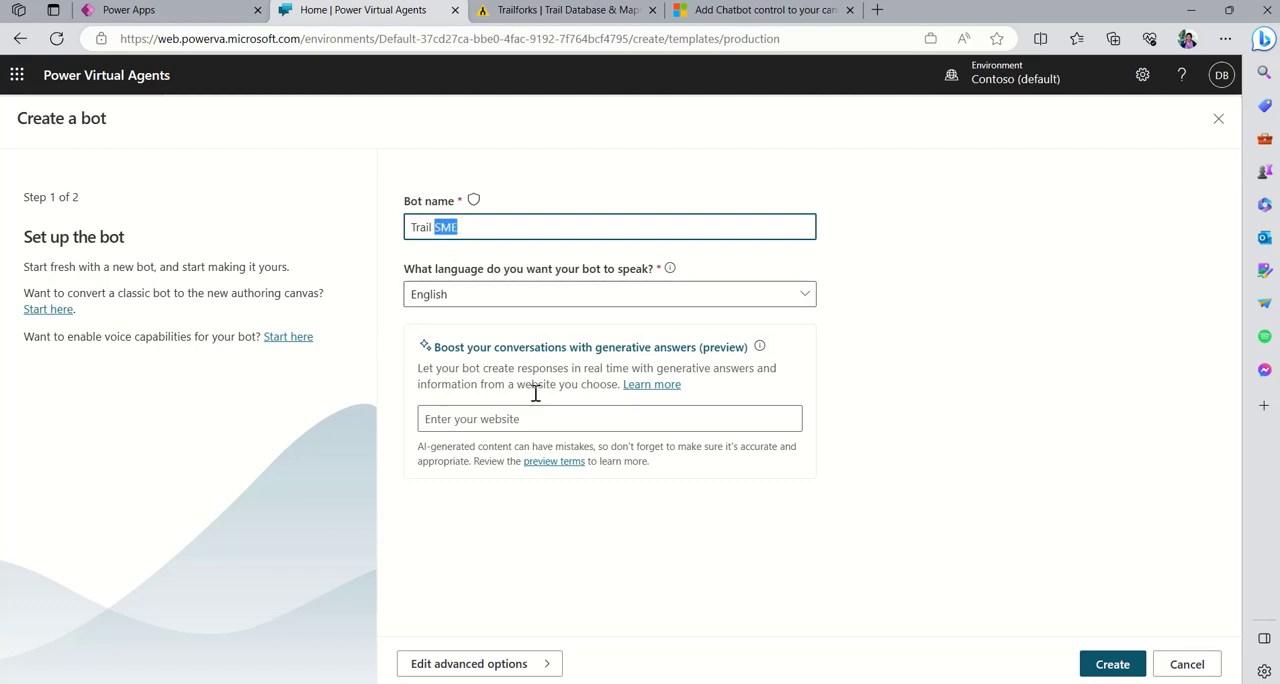
click(514, 424)
key(ctrl+v)
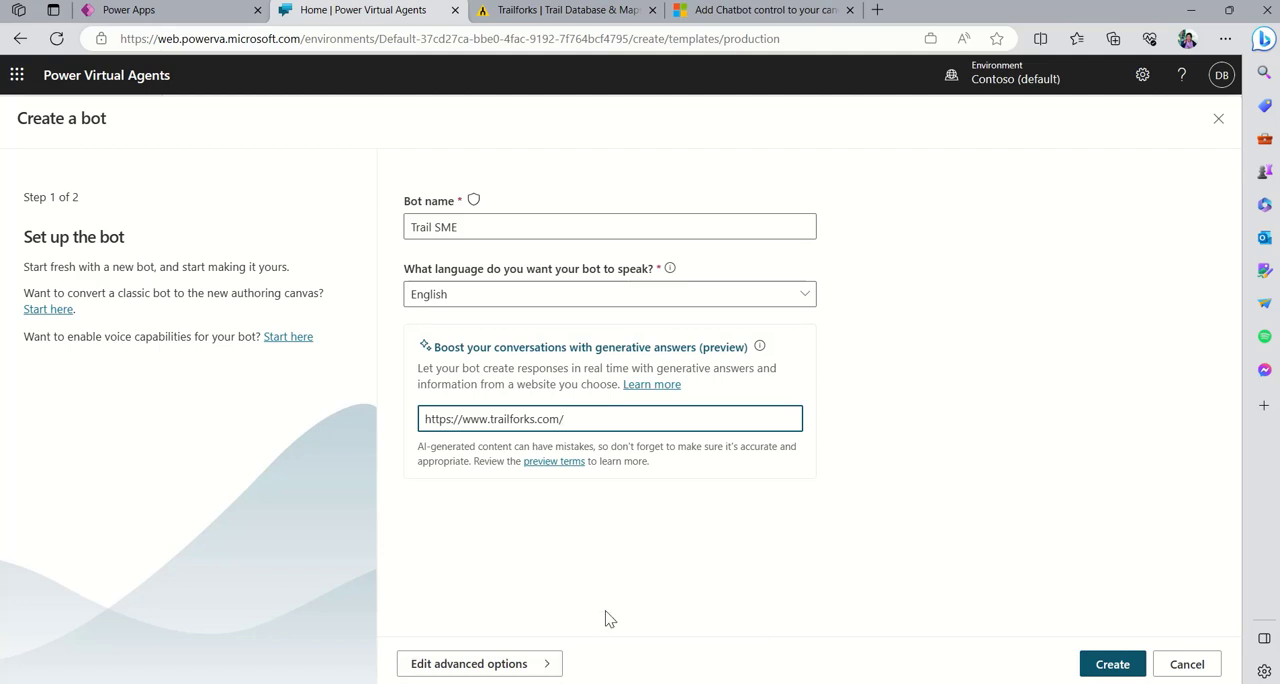
click(1115, 668)
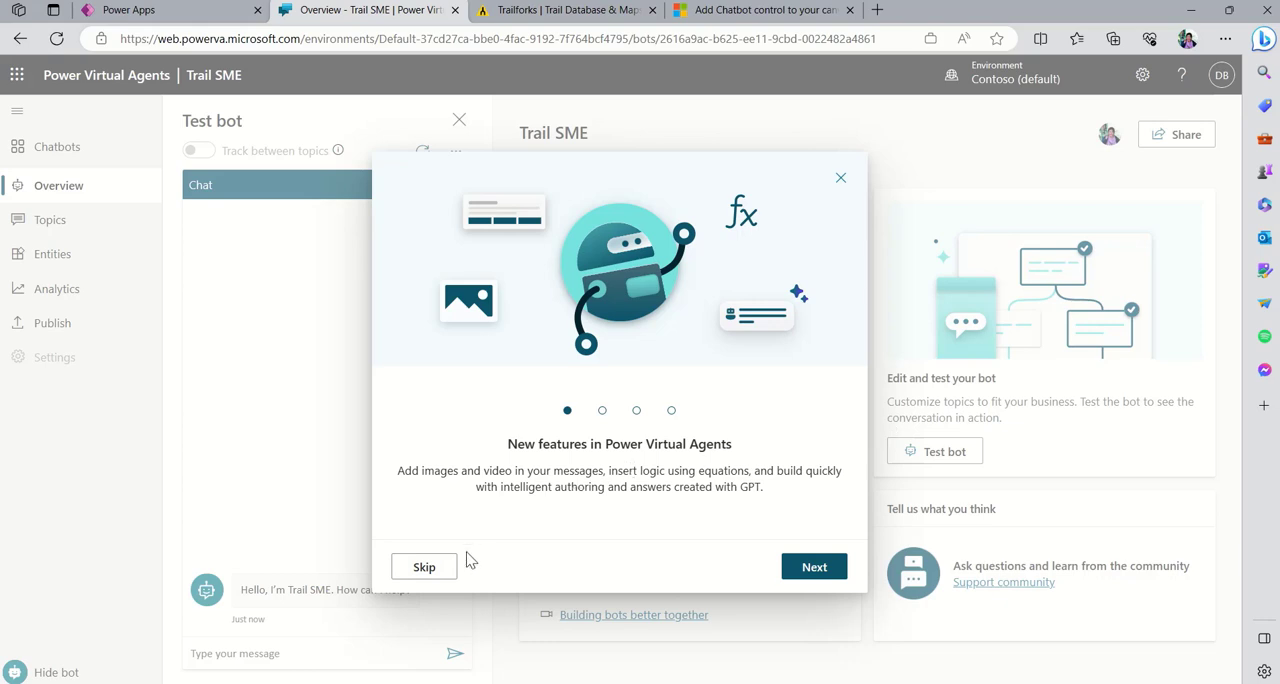
- Go through the new-features introduction to its last page and close it
click(826, 579)
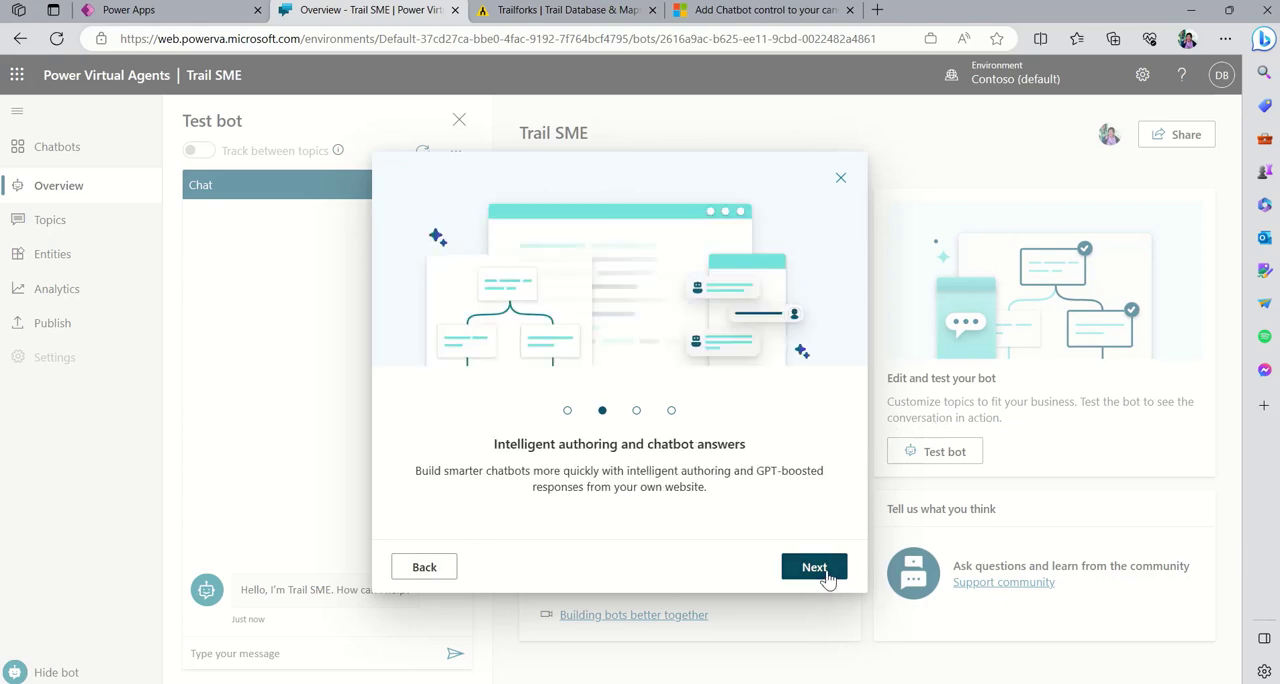
click(826, 579)
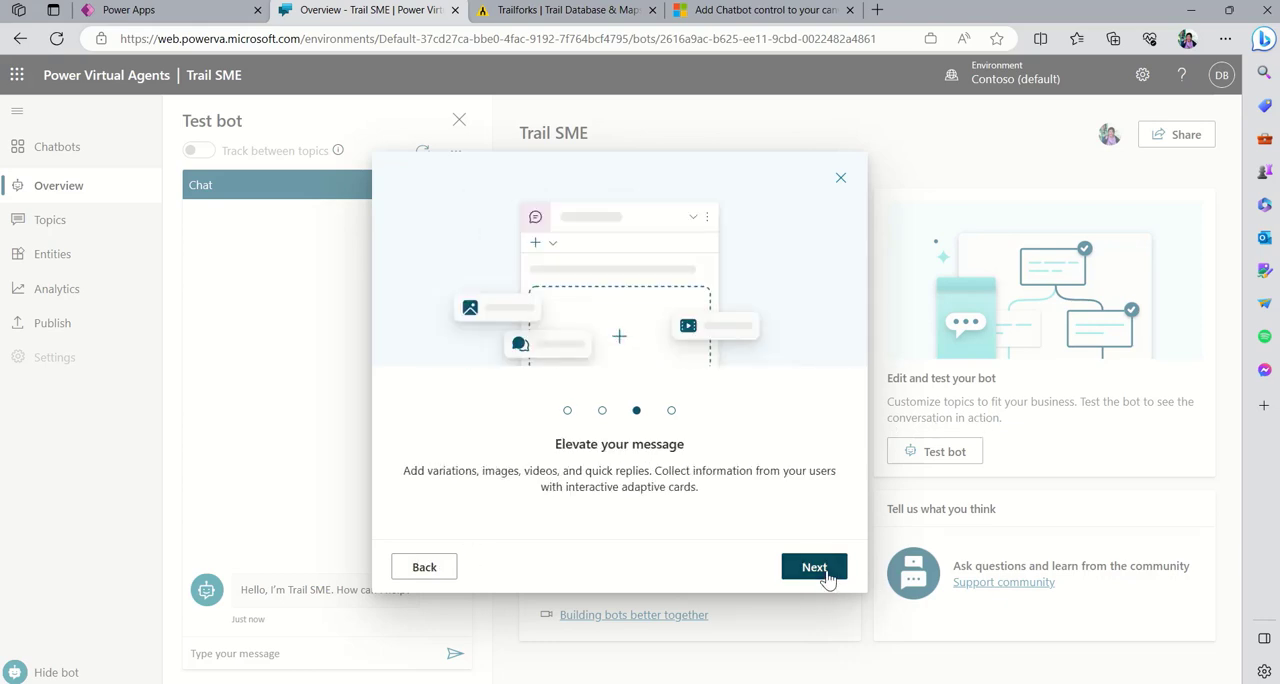
click(826, 579)
click(826, 579)
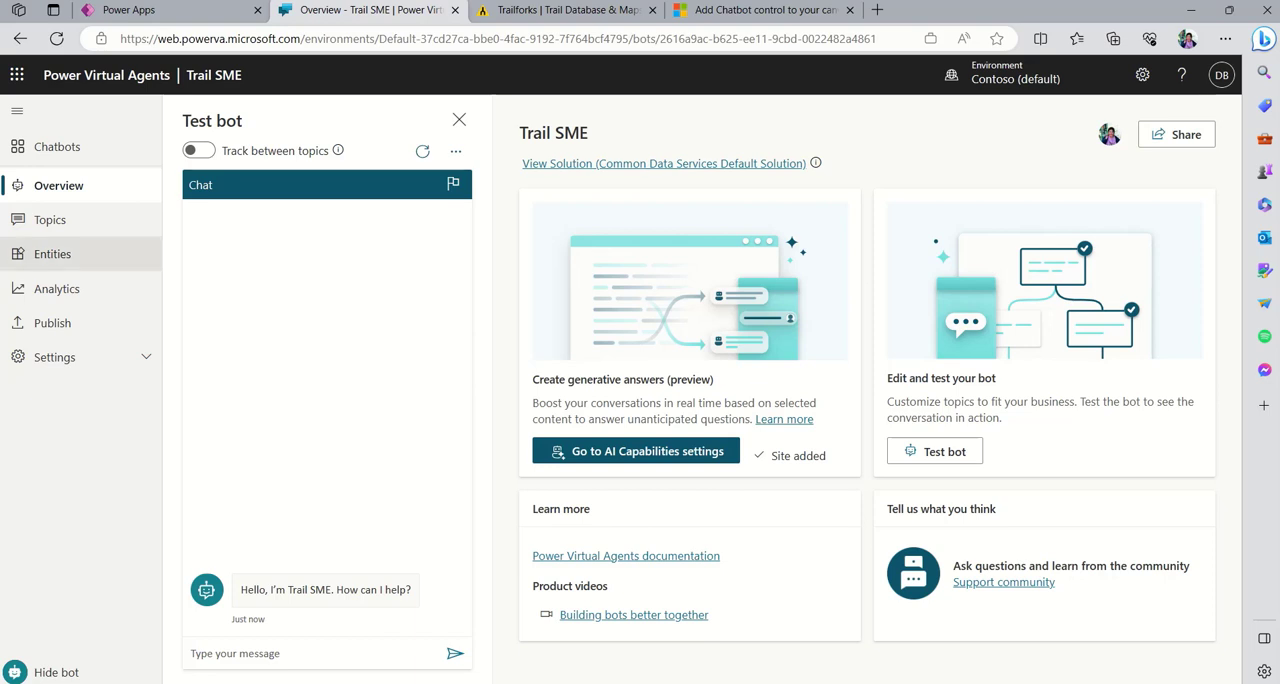
- Examine the bot's custom and system topics, dismissing the Copilot authoring notice, and return to the bot's overview
click(75, 219)
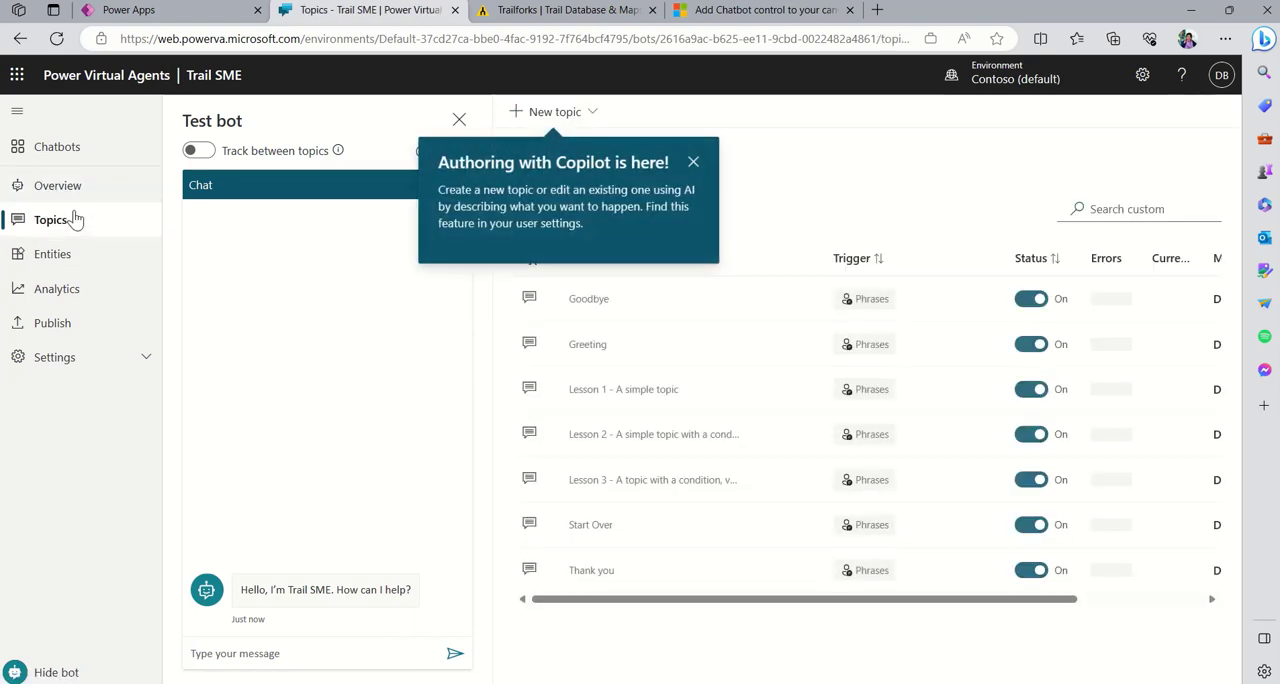
click(689, 163)
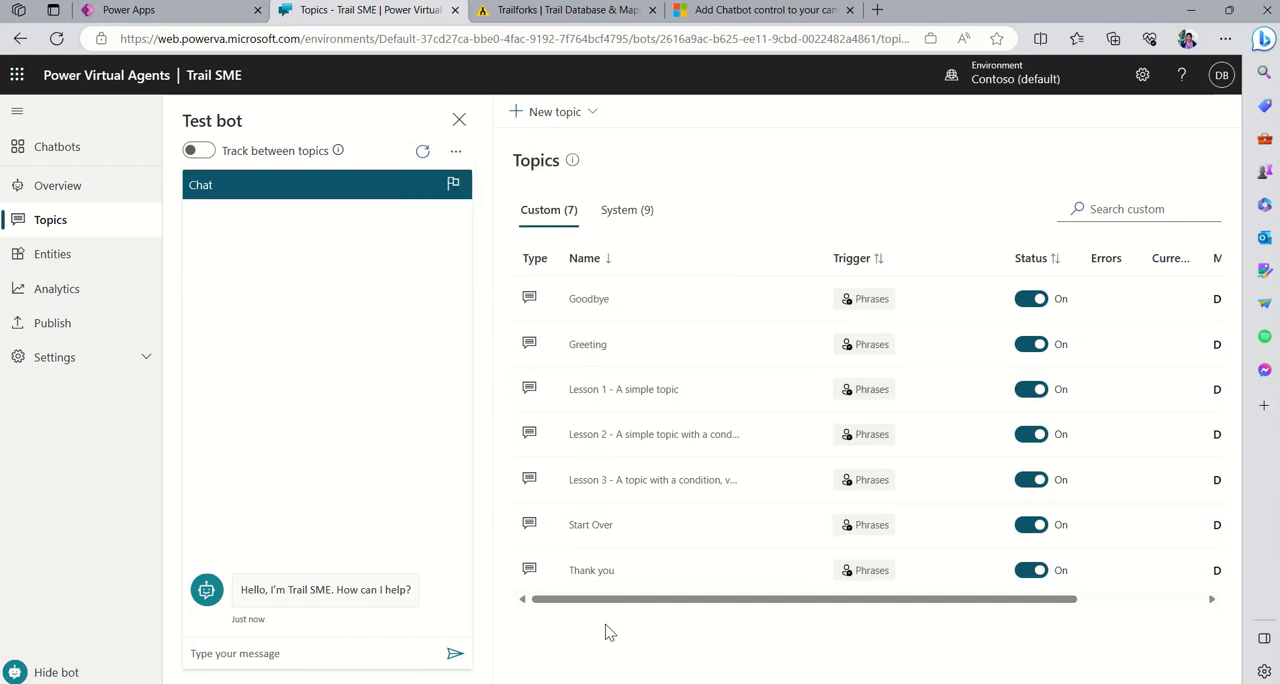
click(638, 218)
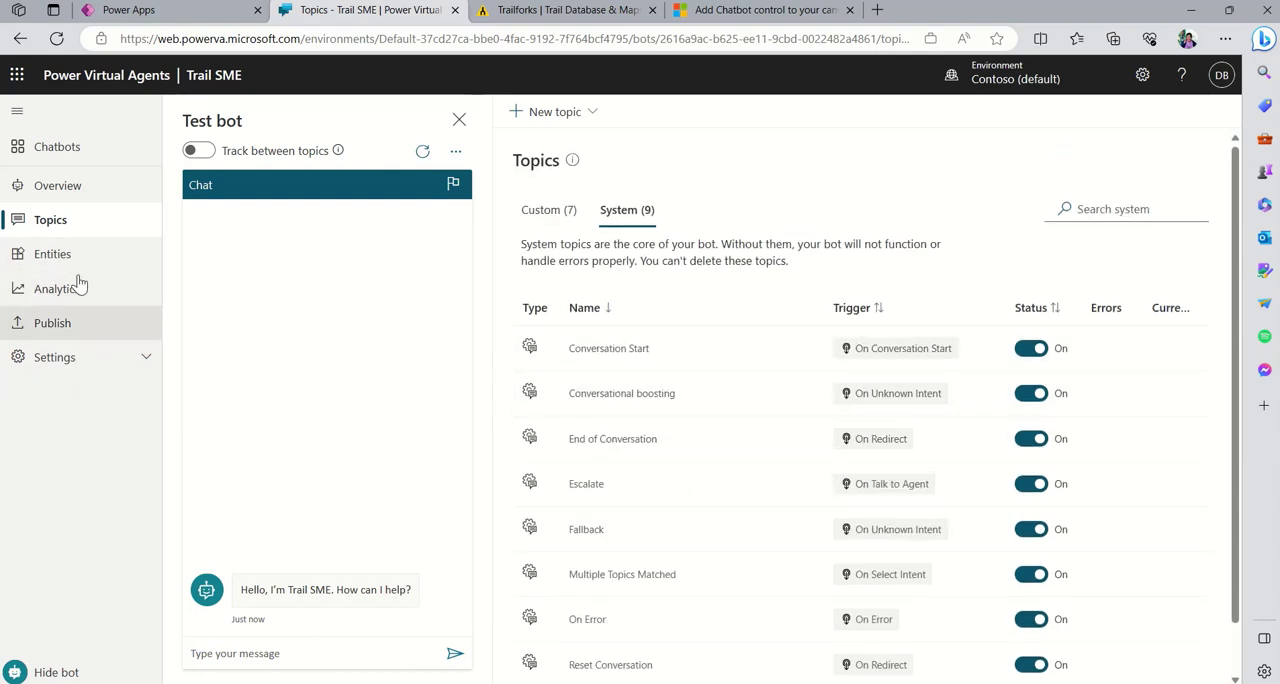
click(93, 188)
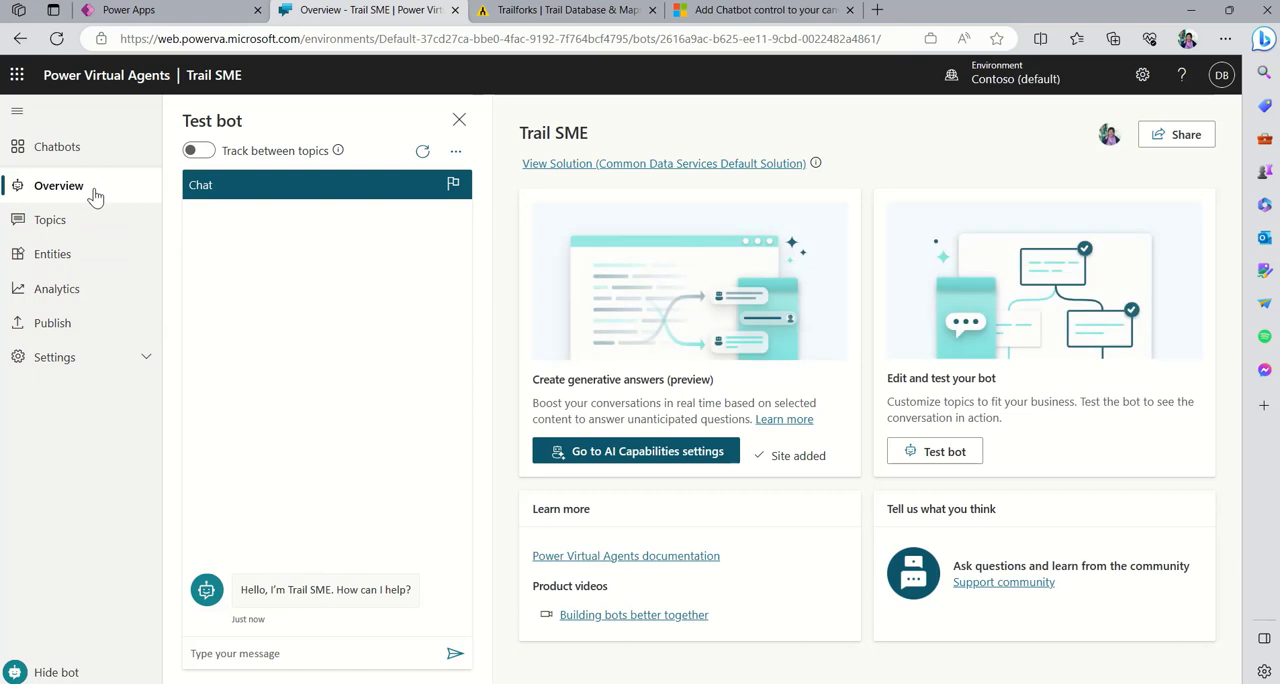
- Ask the test bot "Where are bike trails on the Microsoft Campus in Redmond, WA"
click(349, 655)
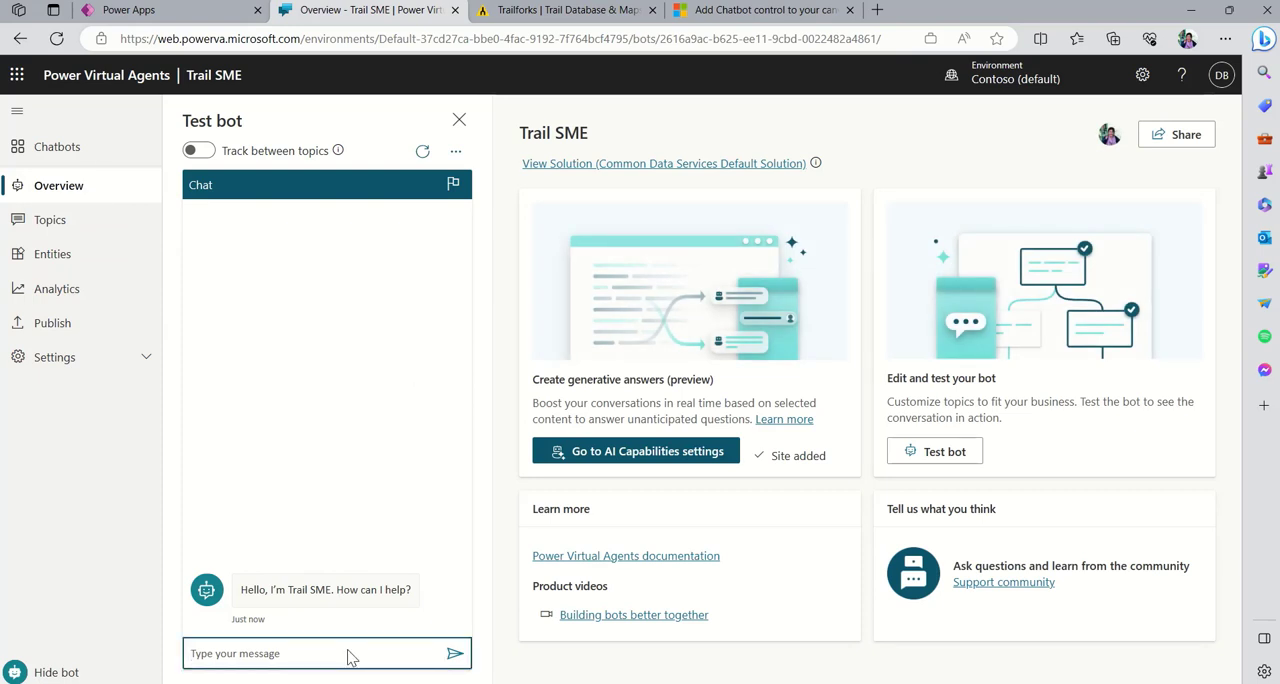
text(Where are bike )
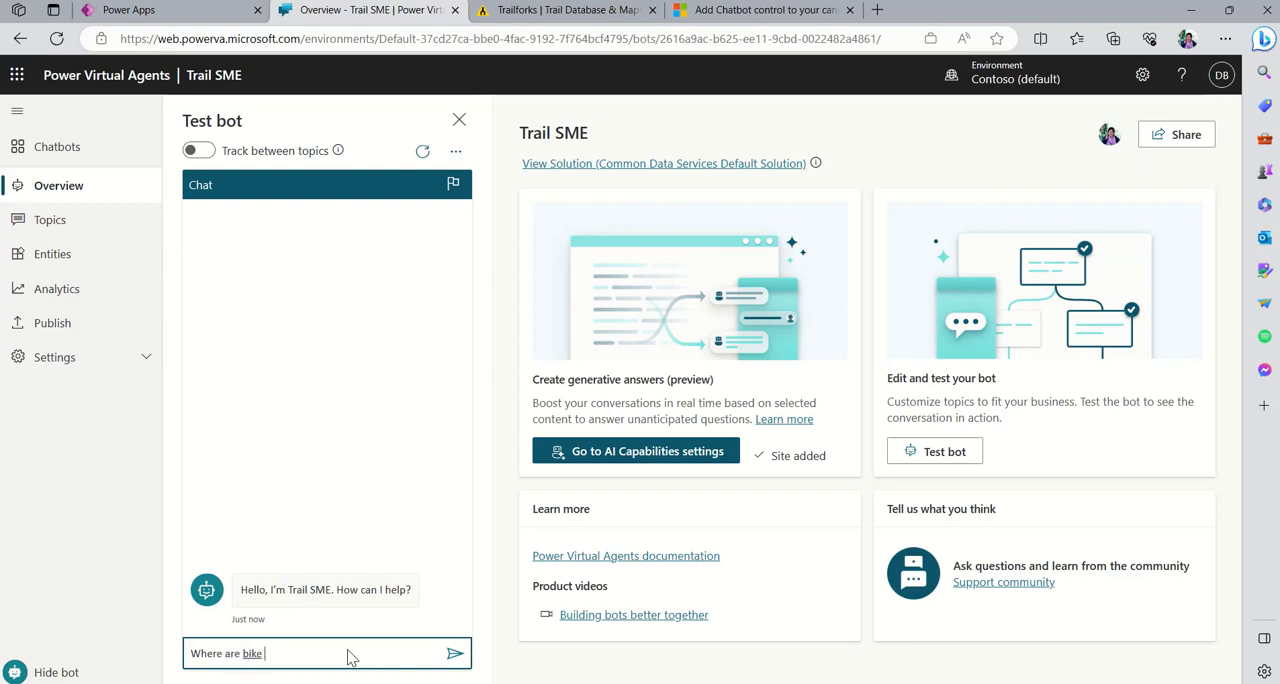
text(trails on th)
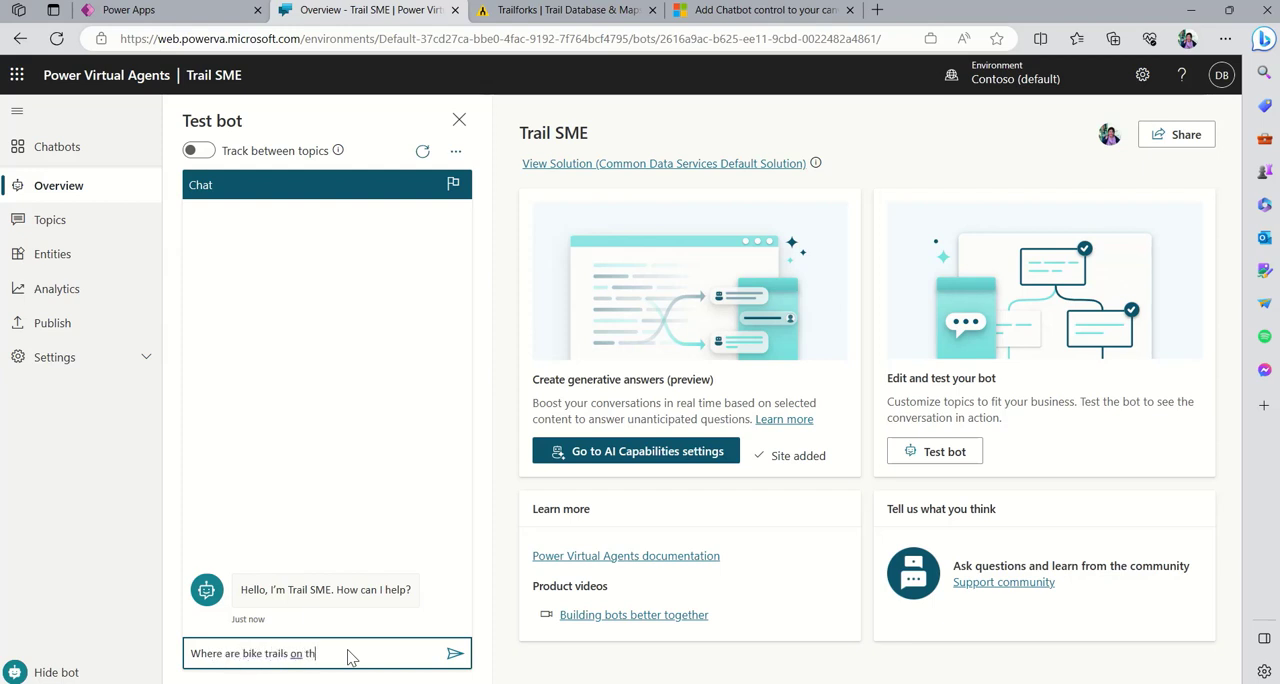
text(e Microsoft Campus in Re)
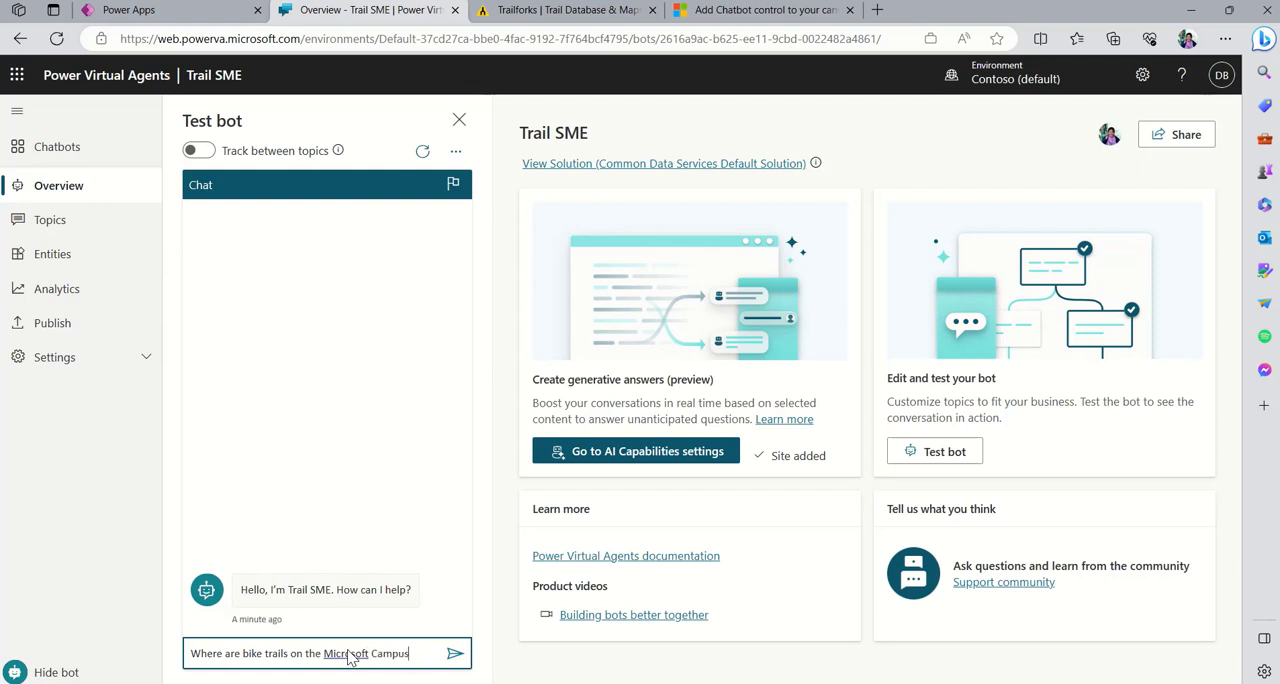
text(dmon)
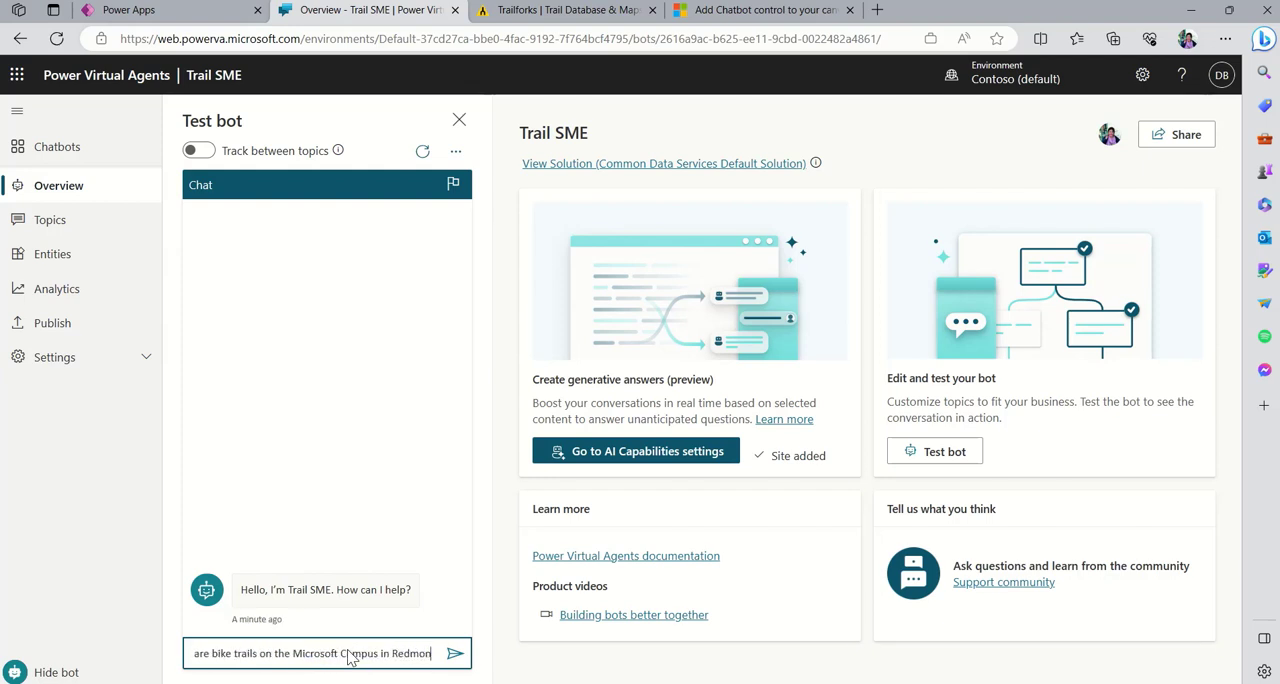
text(d, WA)
key(Return)
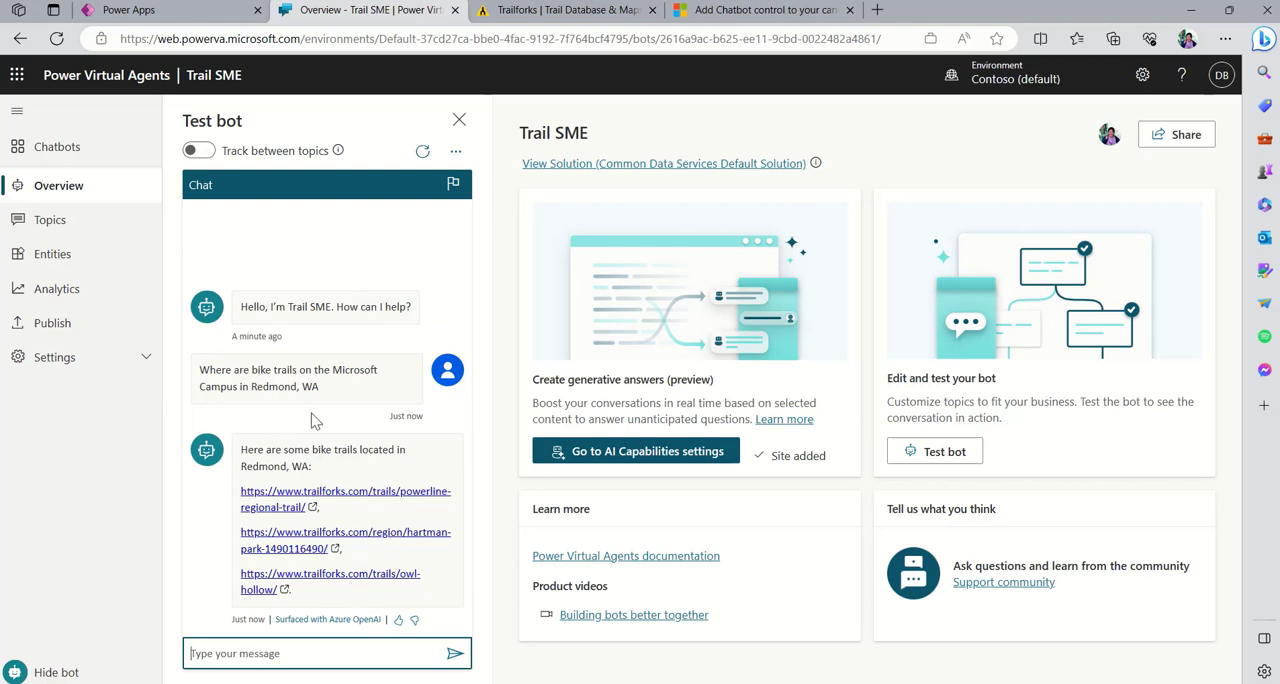
click(186, 17)
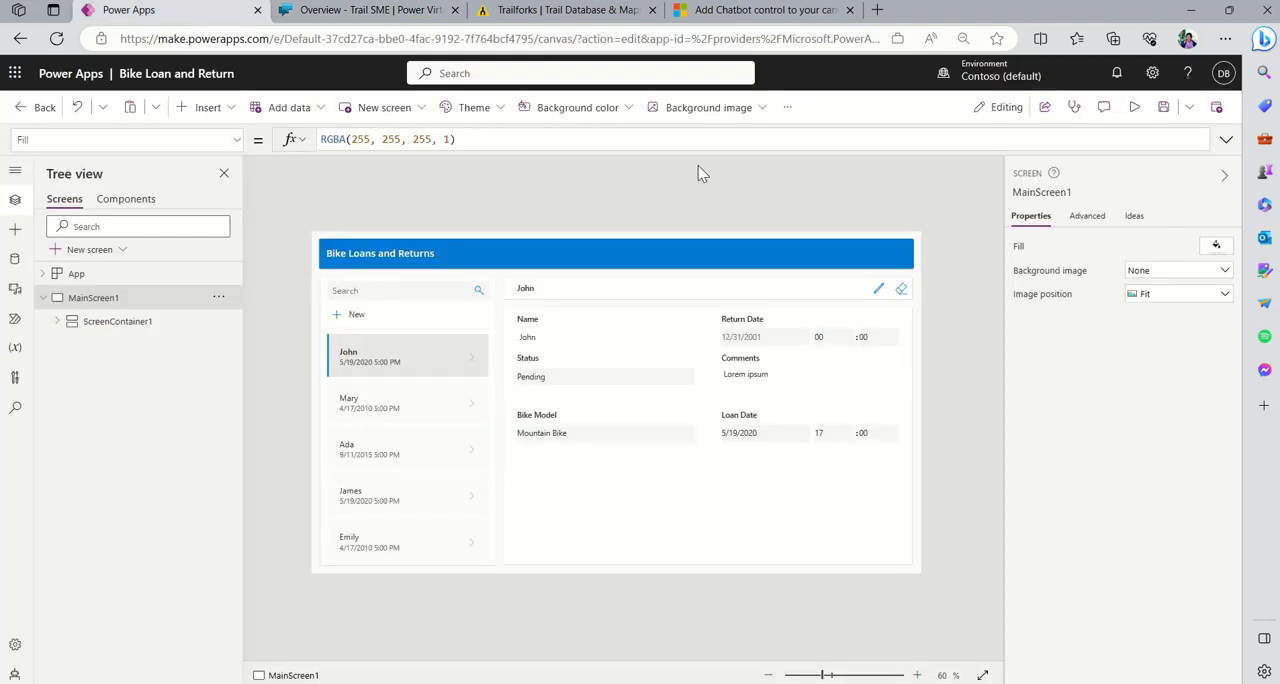
click(316, 10)
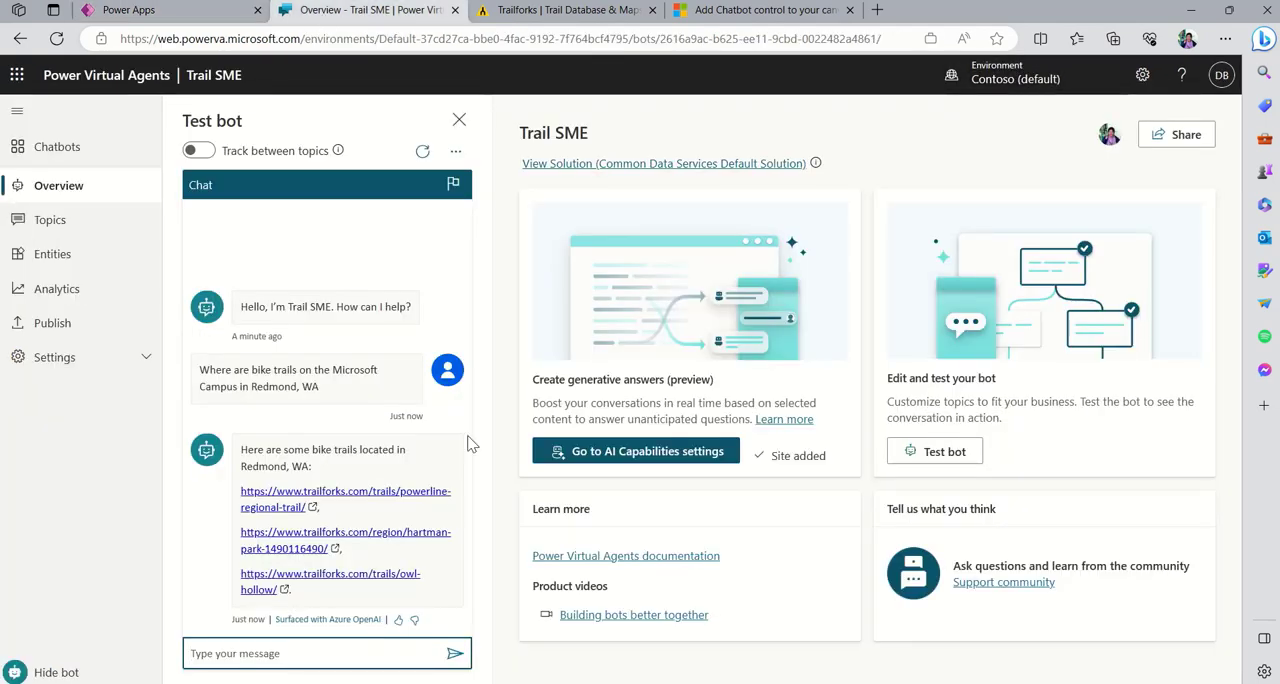
- Publish the latest content of the Trail SME bot
click(62, 323)
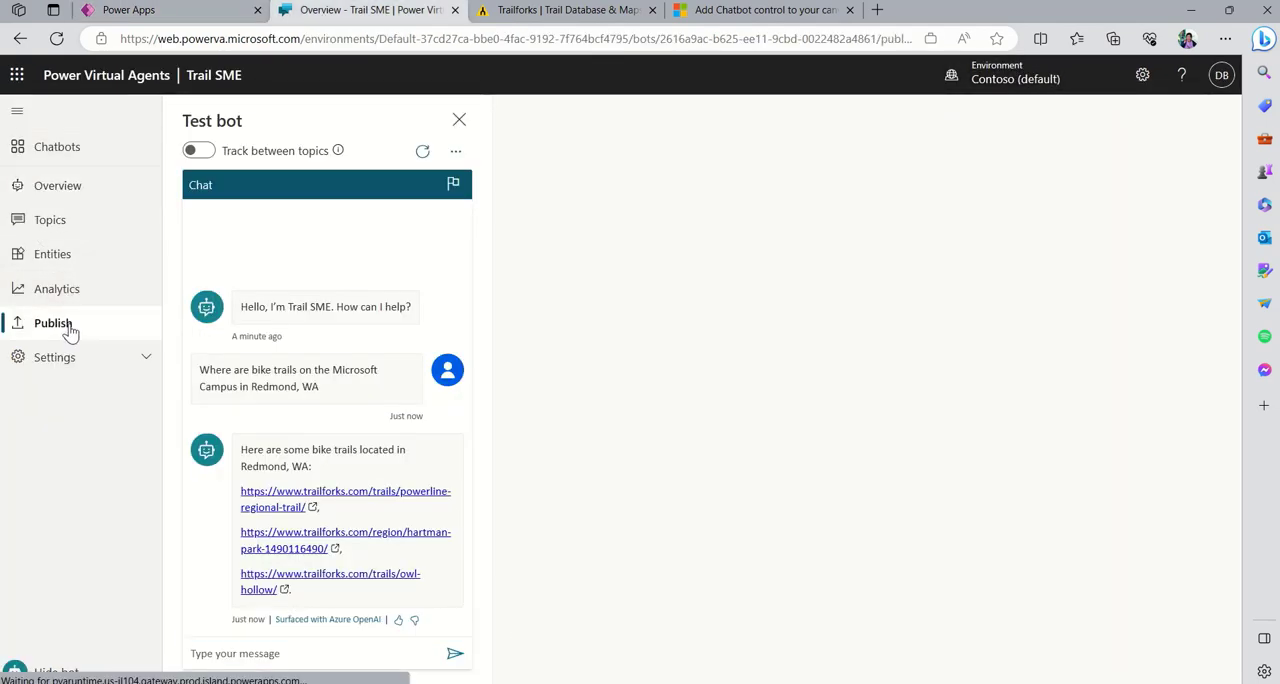
click(581, 234)
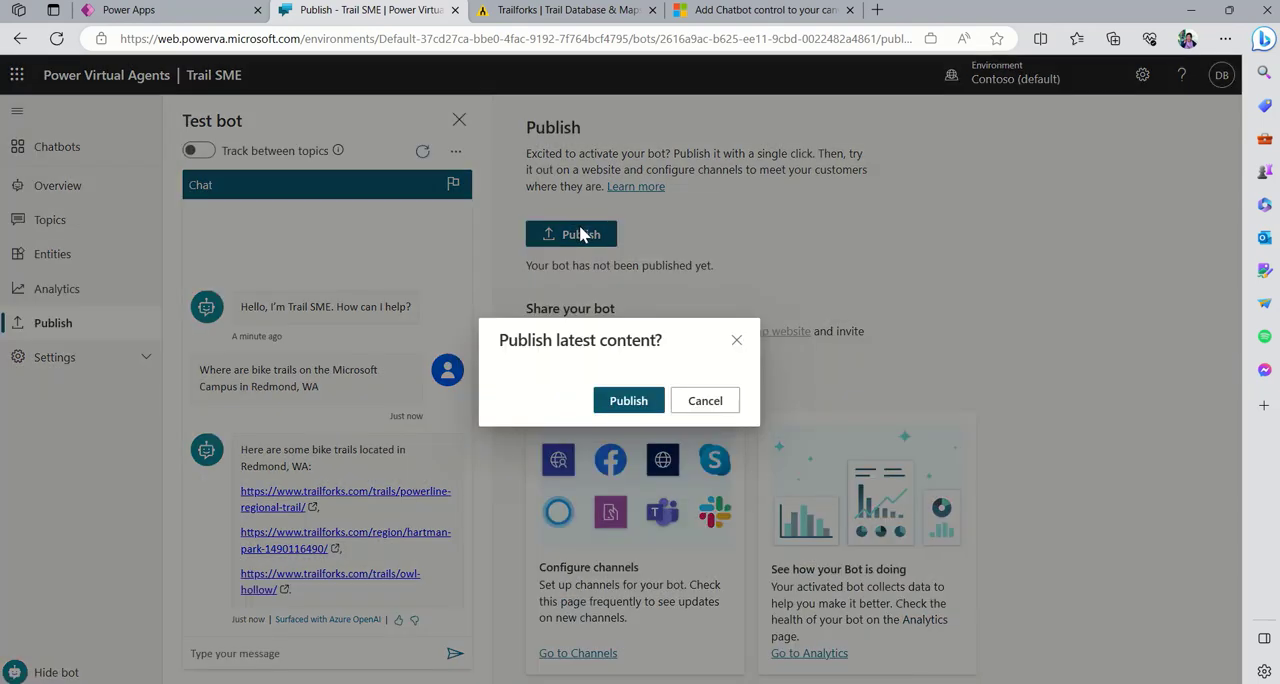
click(645, 401)
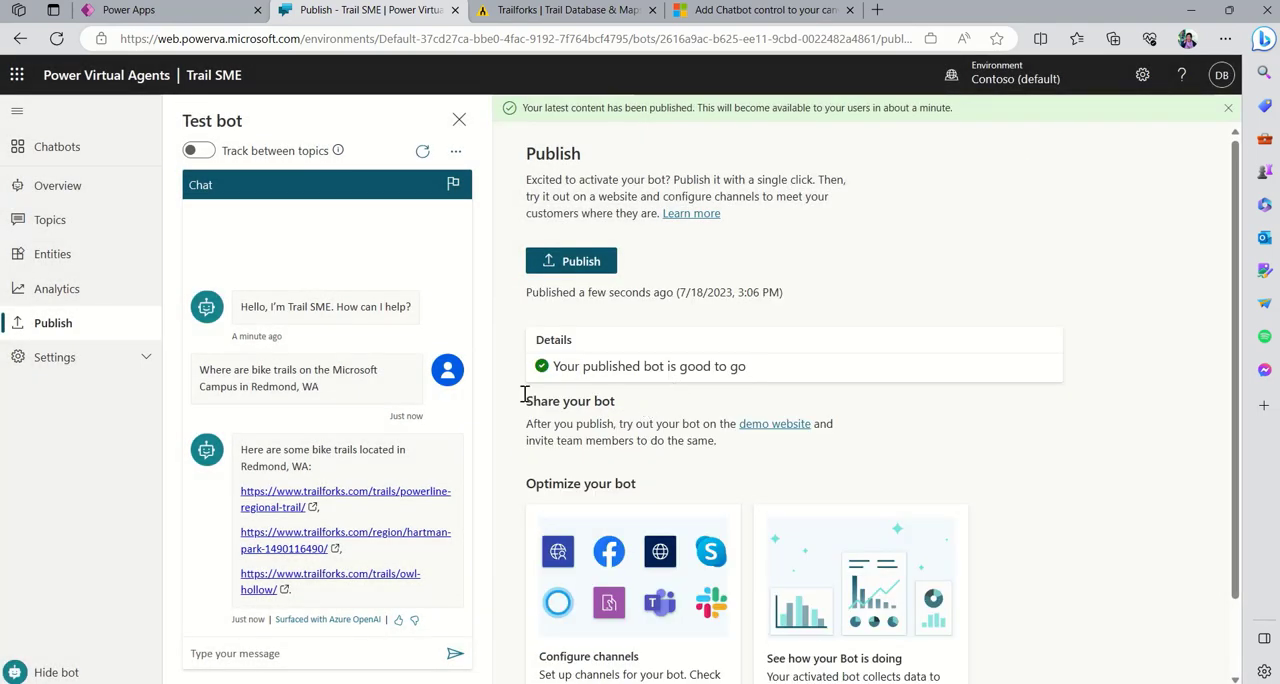
- Bring up the metadata in the bot's advanced details to examine its IDs and schema name
click(60, 360)
click(64, 391)
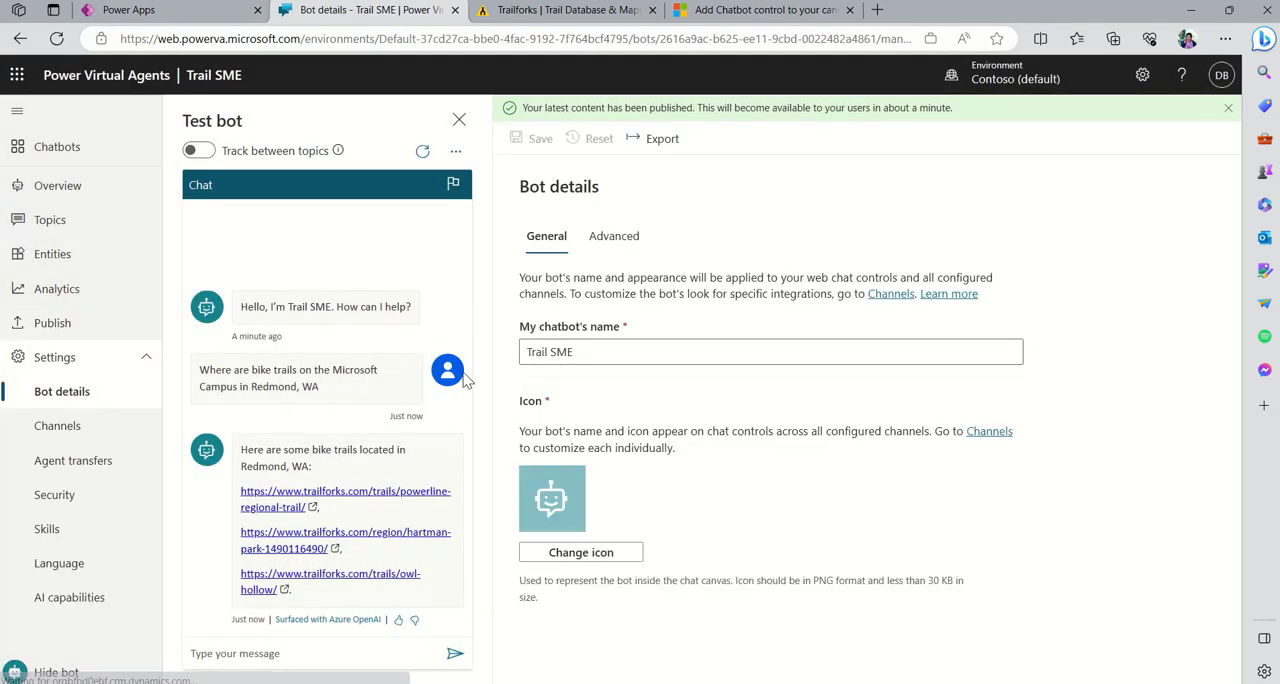
click(613, 237)
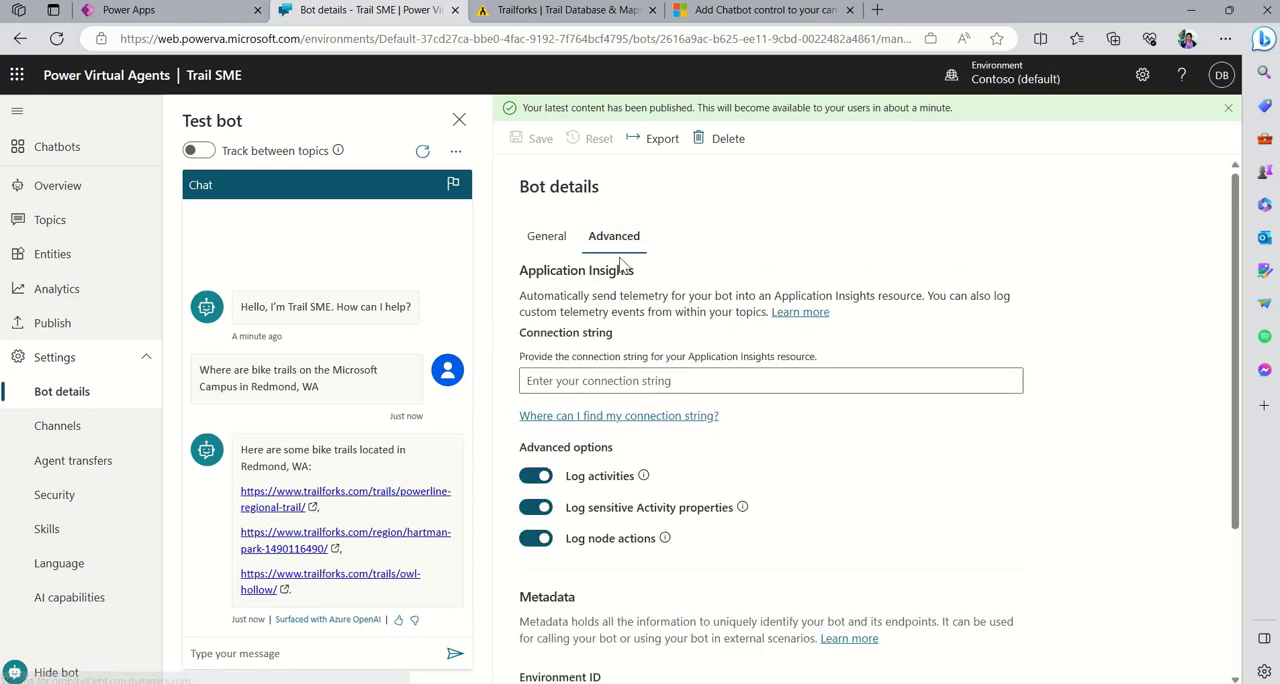
scroll(1100, 520, down, 2)
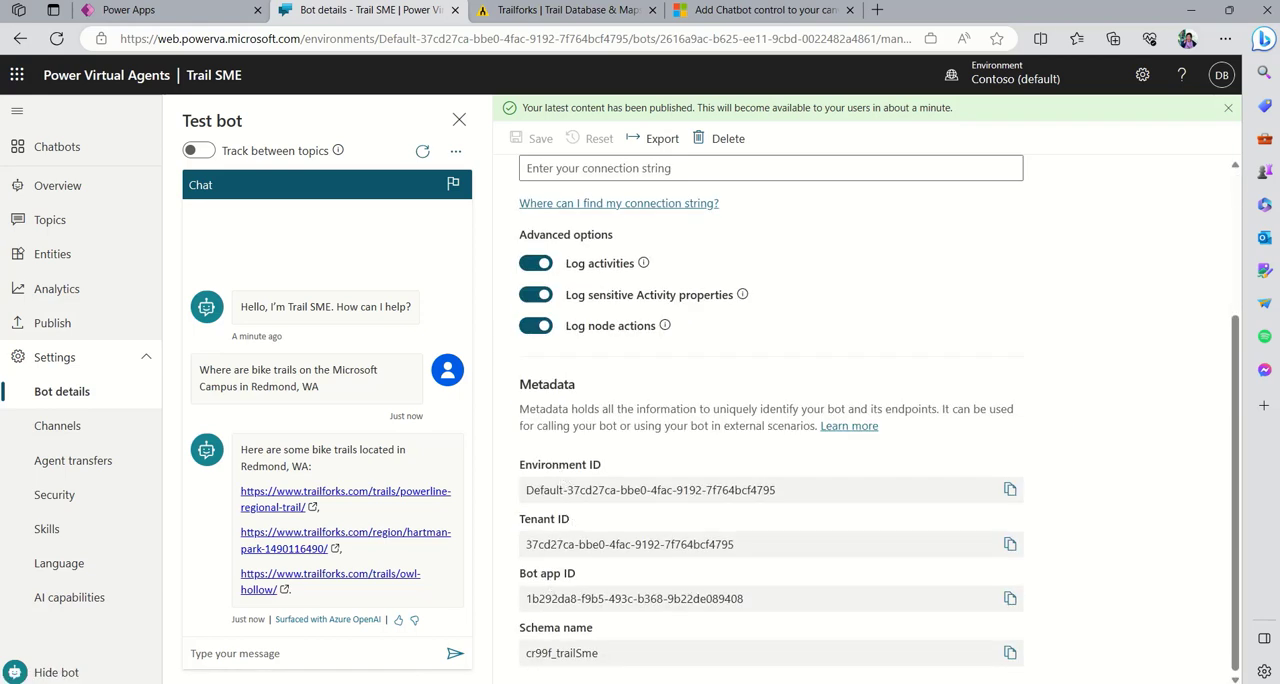
- Switch to Power Apps and turn on the Chatbot component preview feature in the Bike Loan and Return app's settings
click(126, 12)
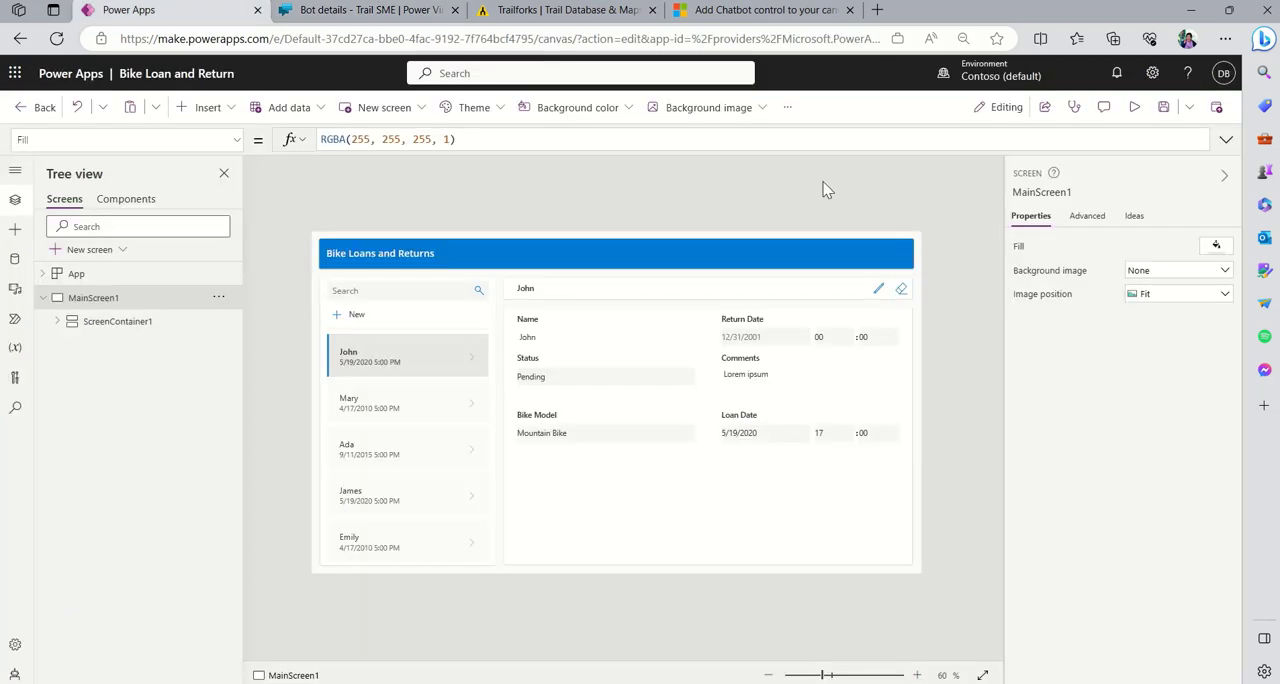
click(787, 110)
click(816, 140)
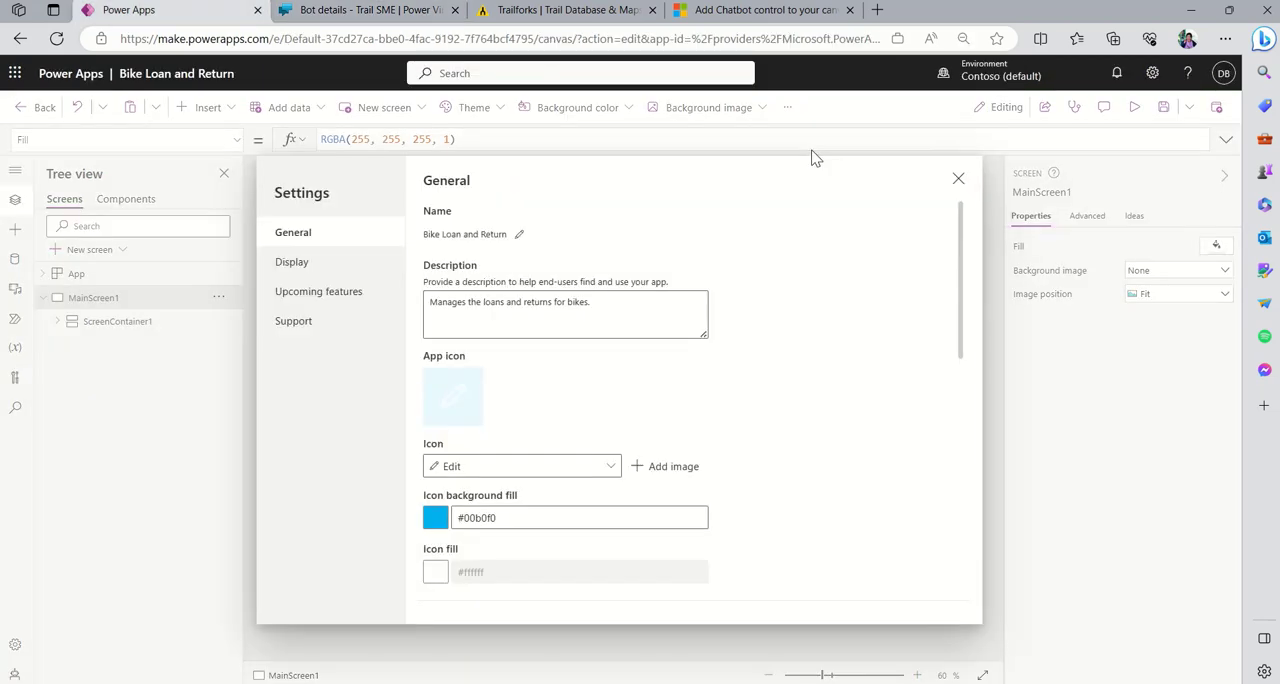
click(325, 291)
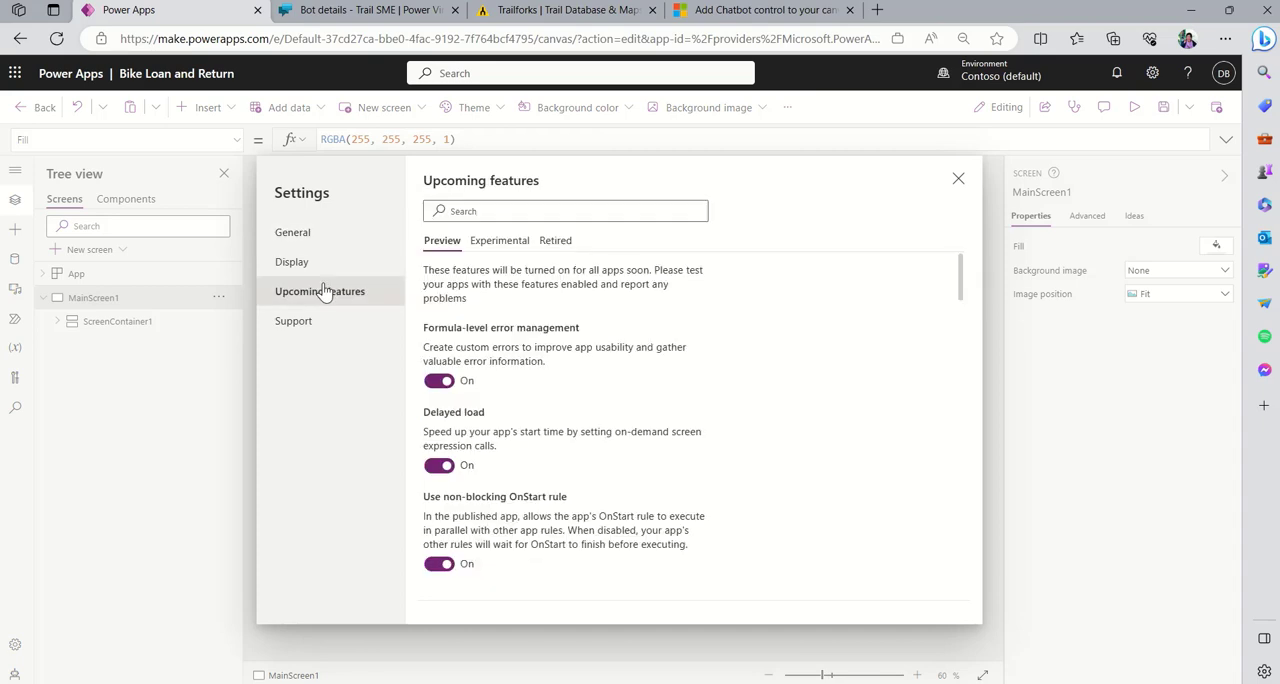
scroll(692, 402, down, 10)
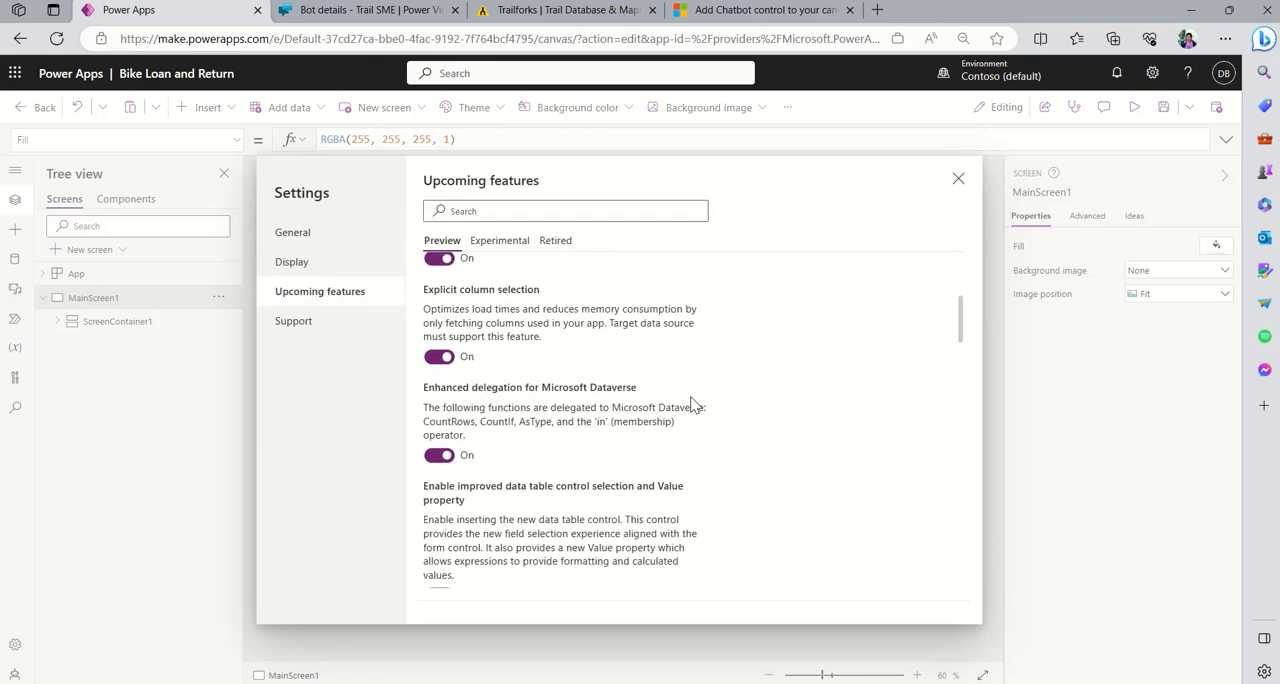
scroll(692, 402, down, 5)
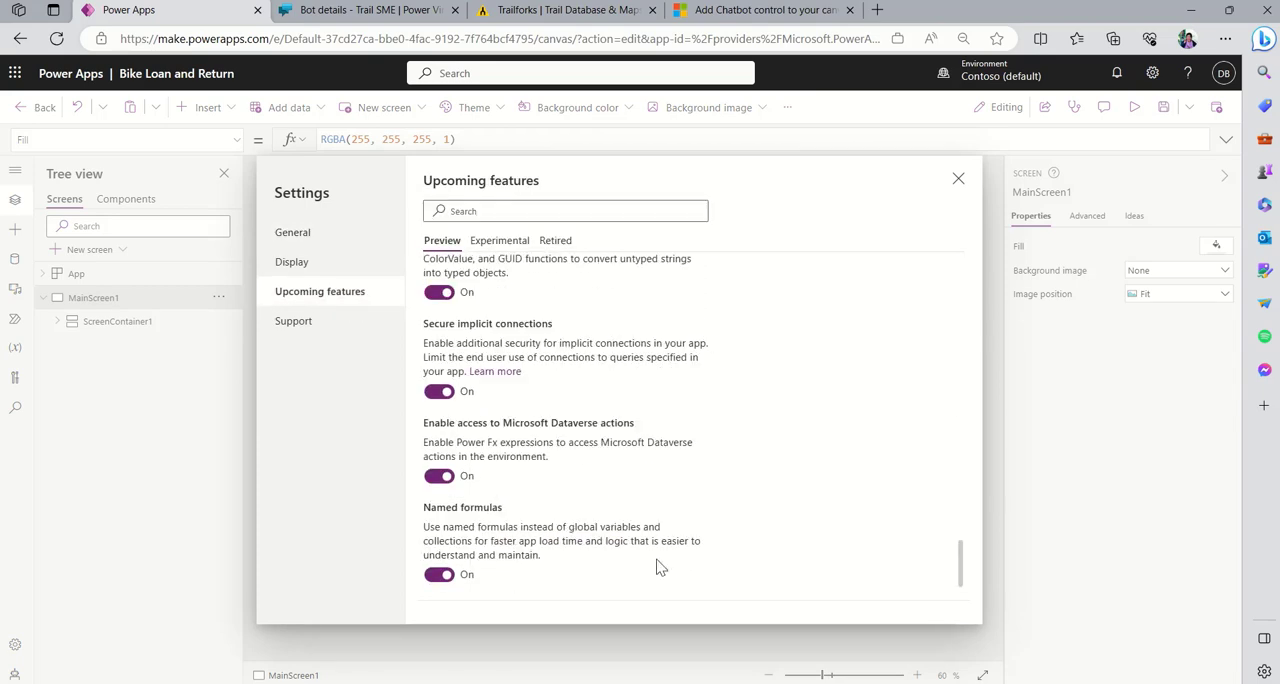
scroll(657, 565, up, 3)
scroll(657, 565, up, 3)
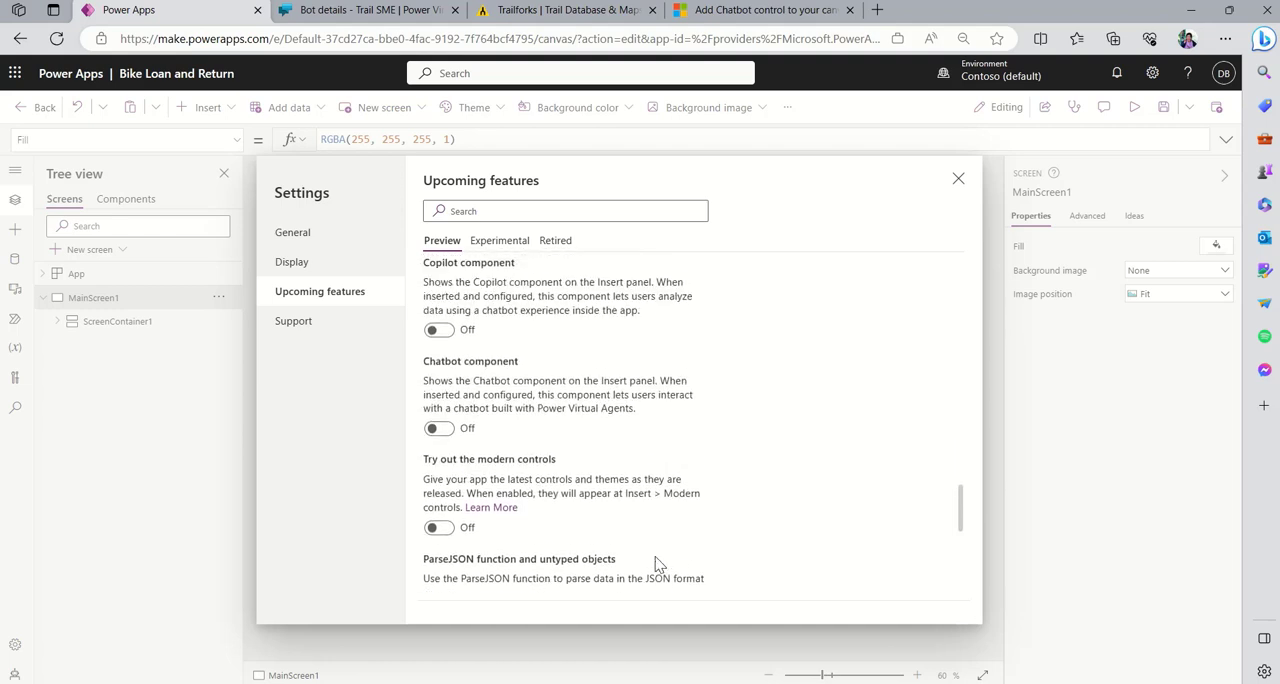
click(442, 432)
click(957, 182)
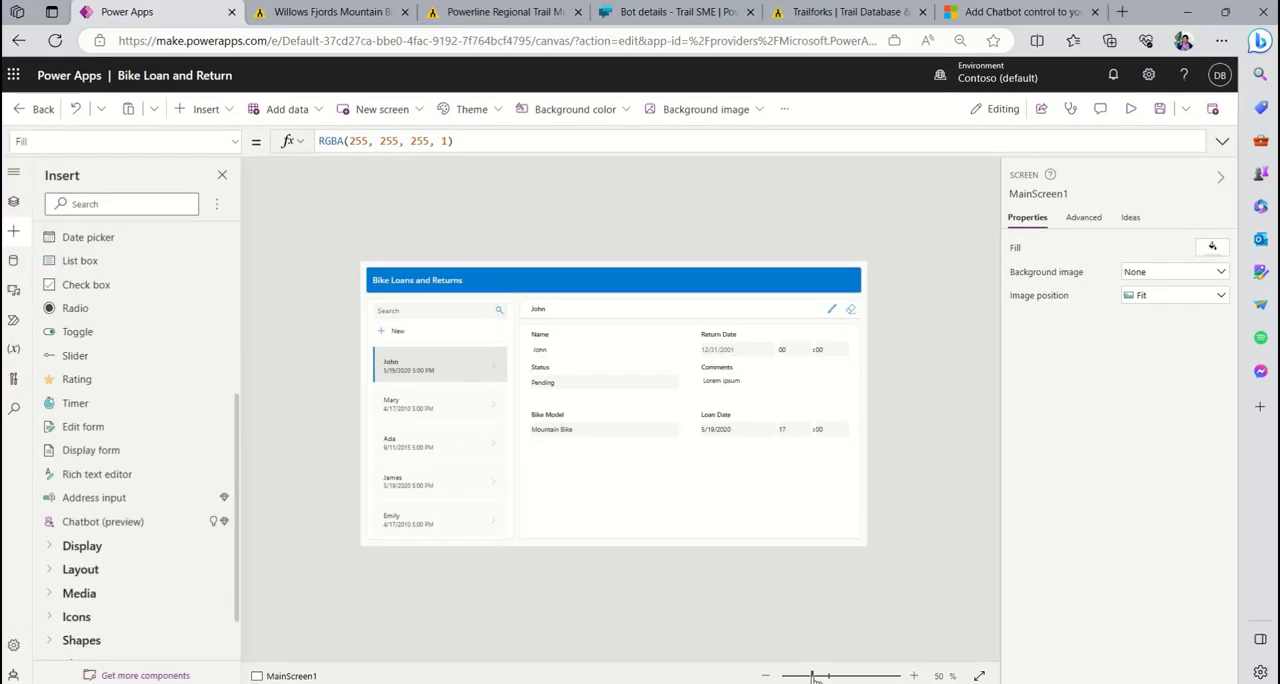
- Insert a Chatbot (preview) control into BodyContainer1 and connect it to the published Trail SME bot
drag(815, 678, 828, 677)
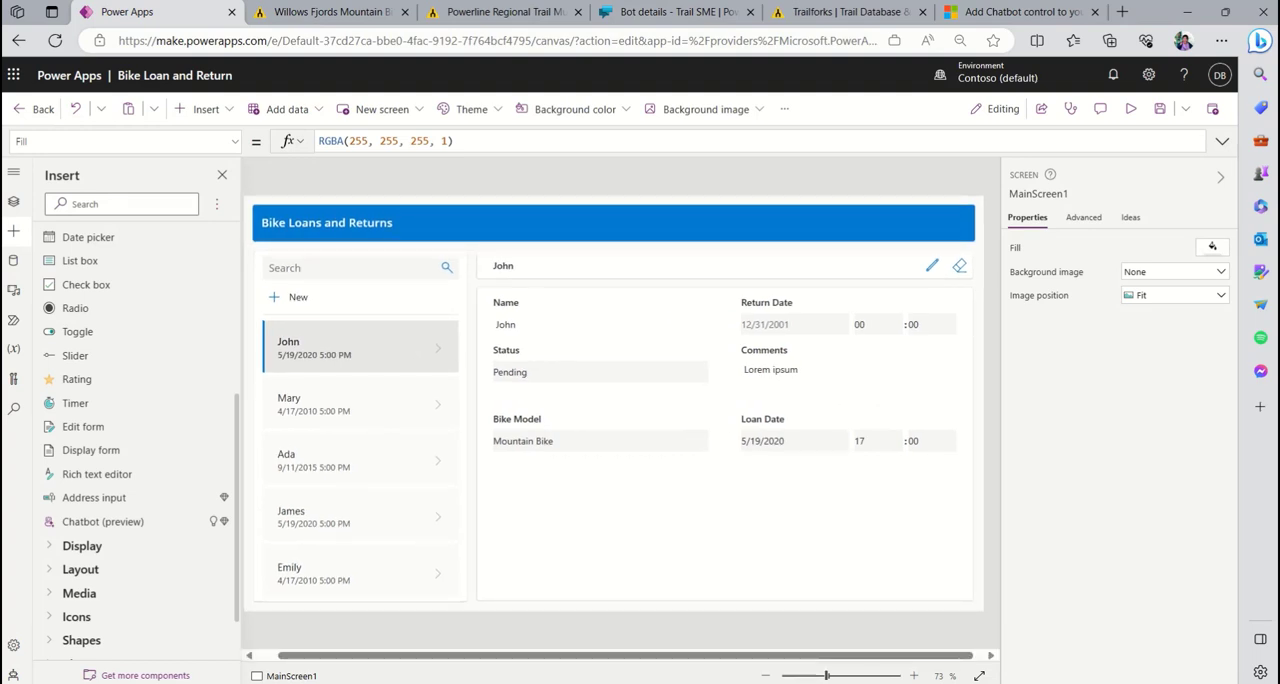
drag(546, 653, 496, 664)
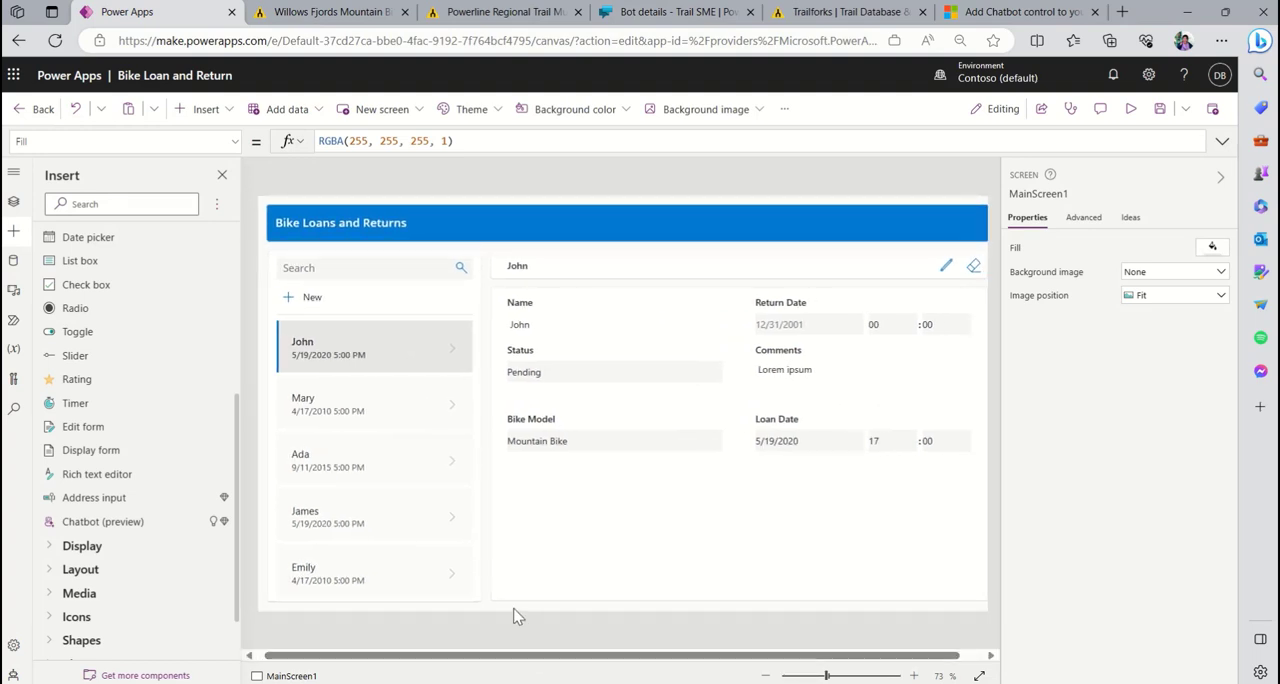
click(626, 570)
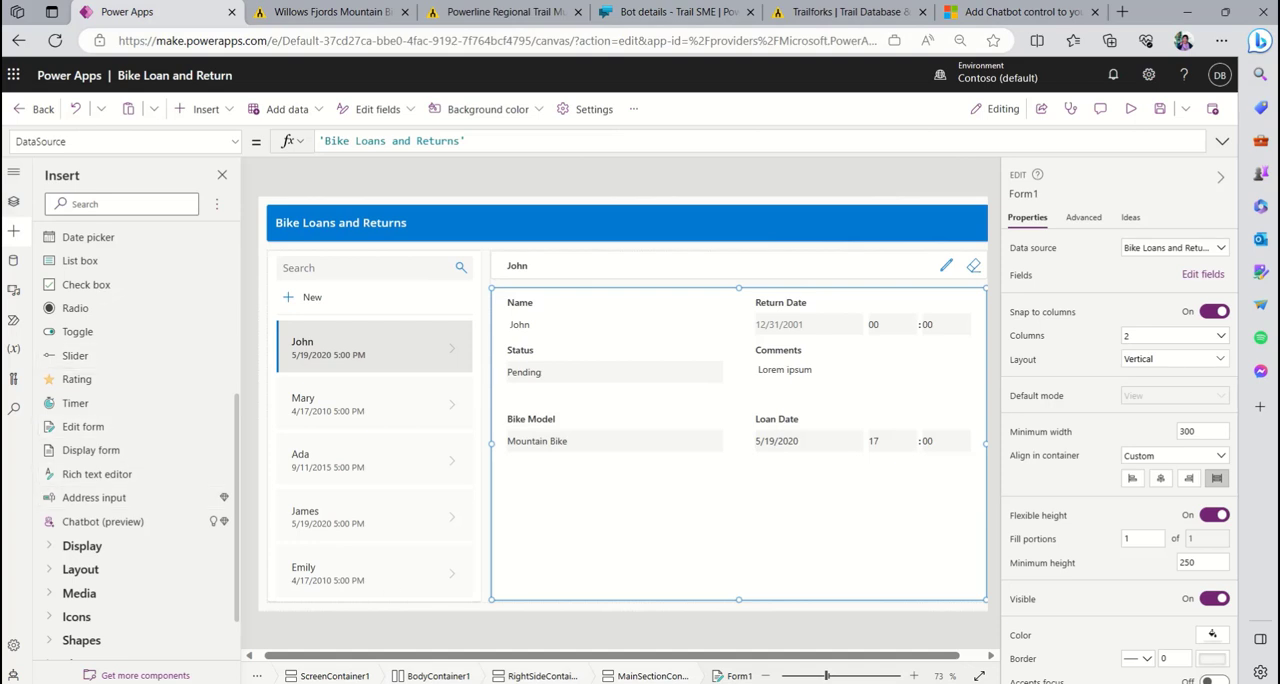
click(12, 204)
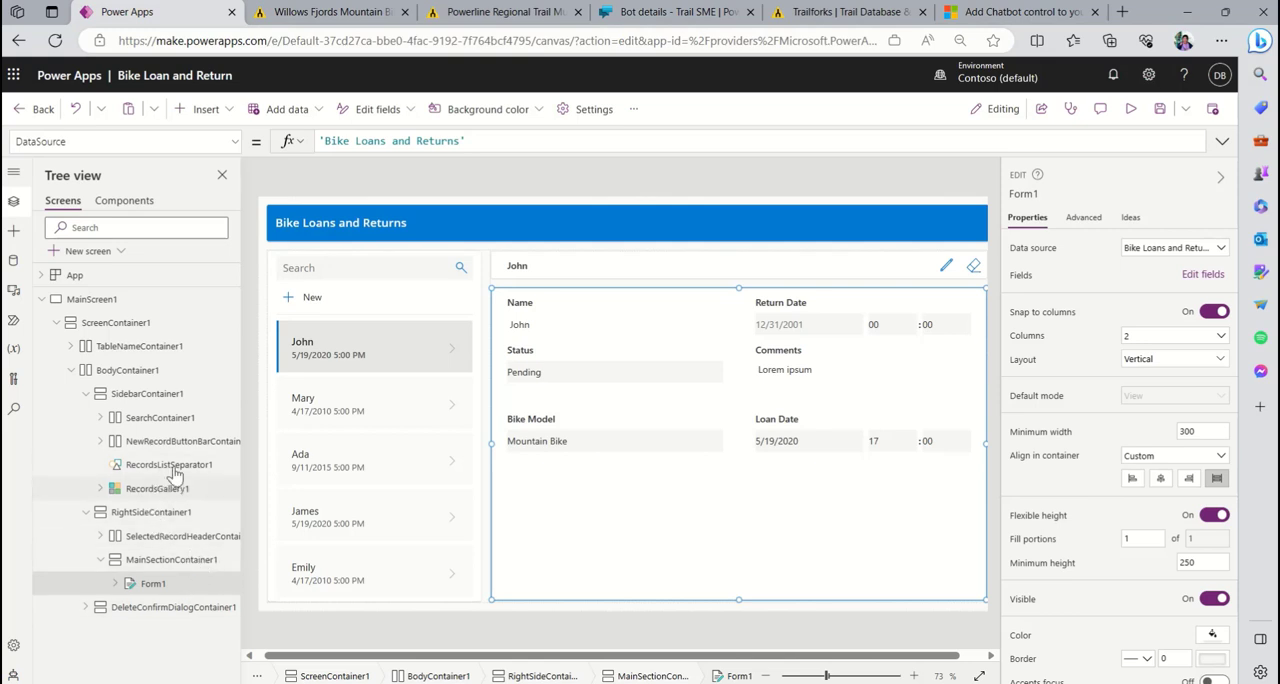
click(152, 369)
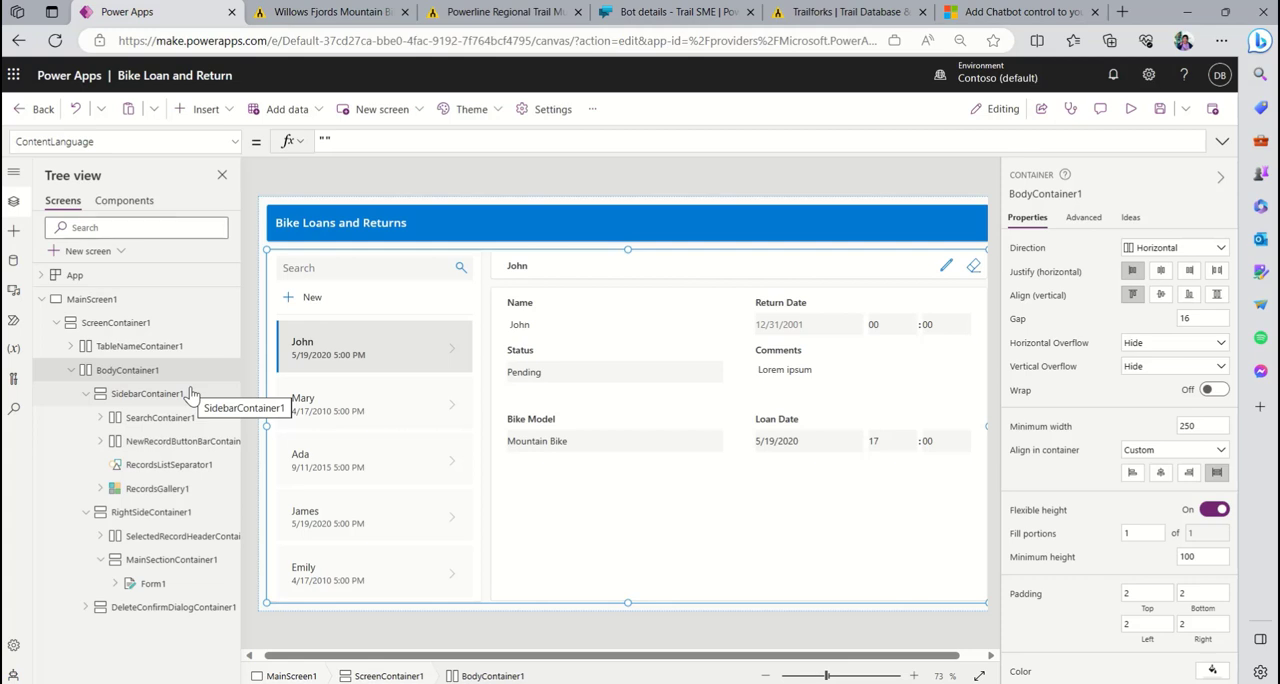
click(17, 237)
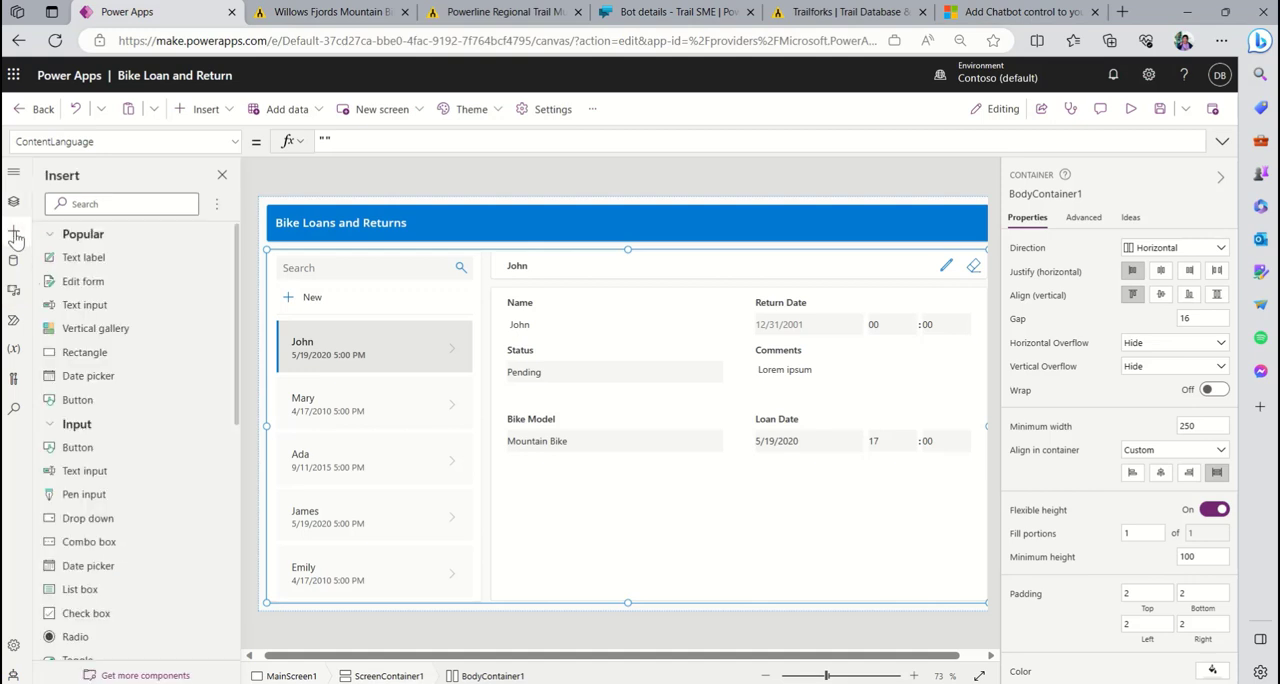
click(124, 210)
text(cha)
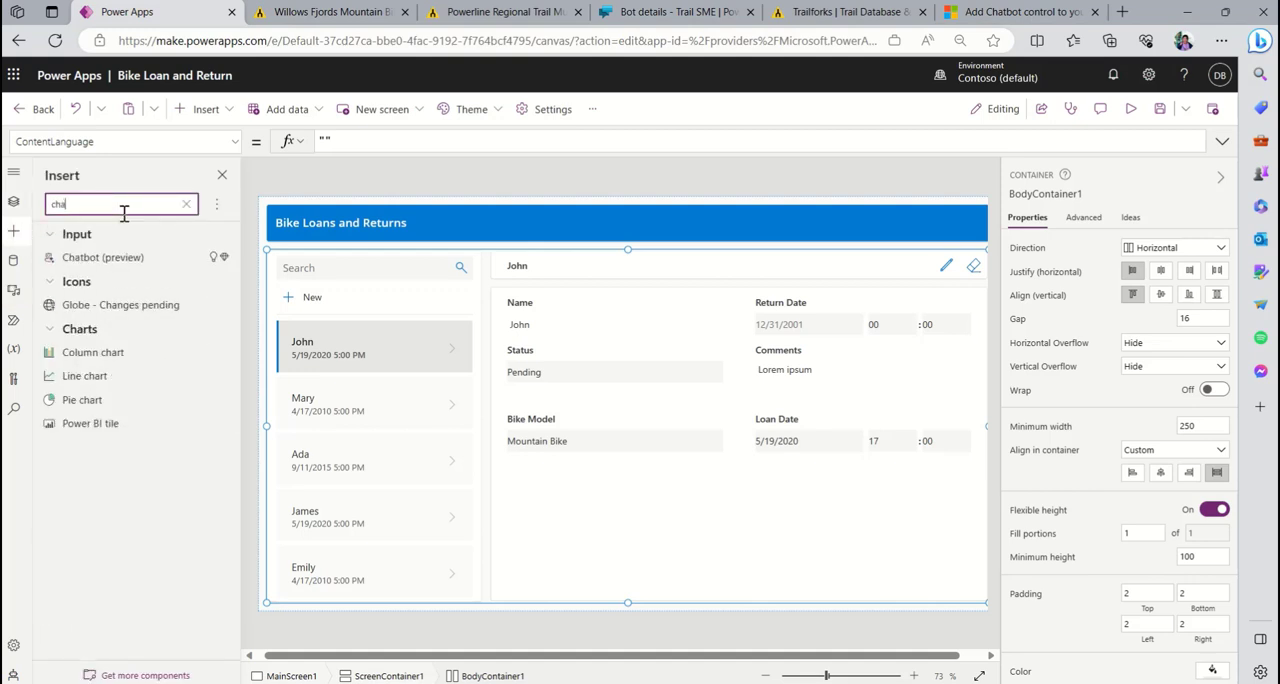
text(t)
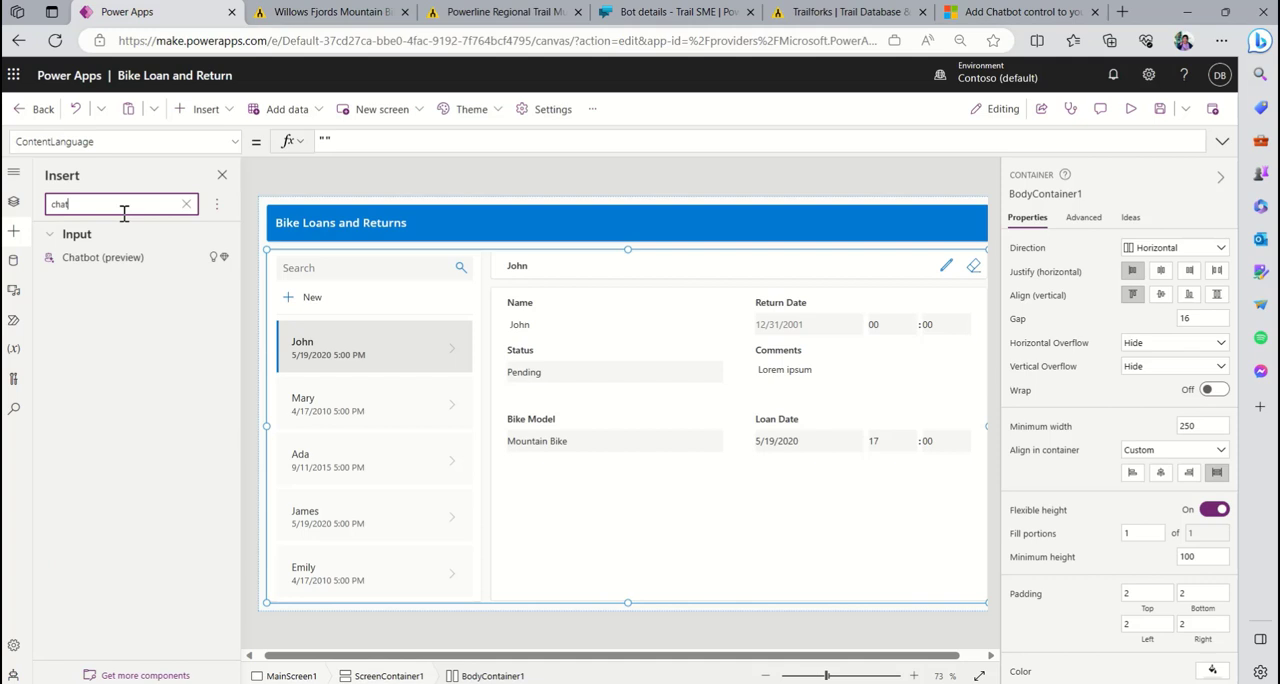
click(130, 262)
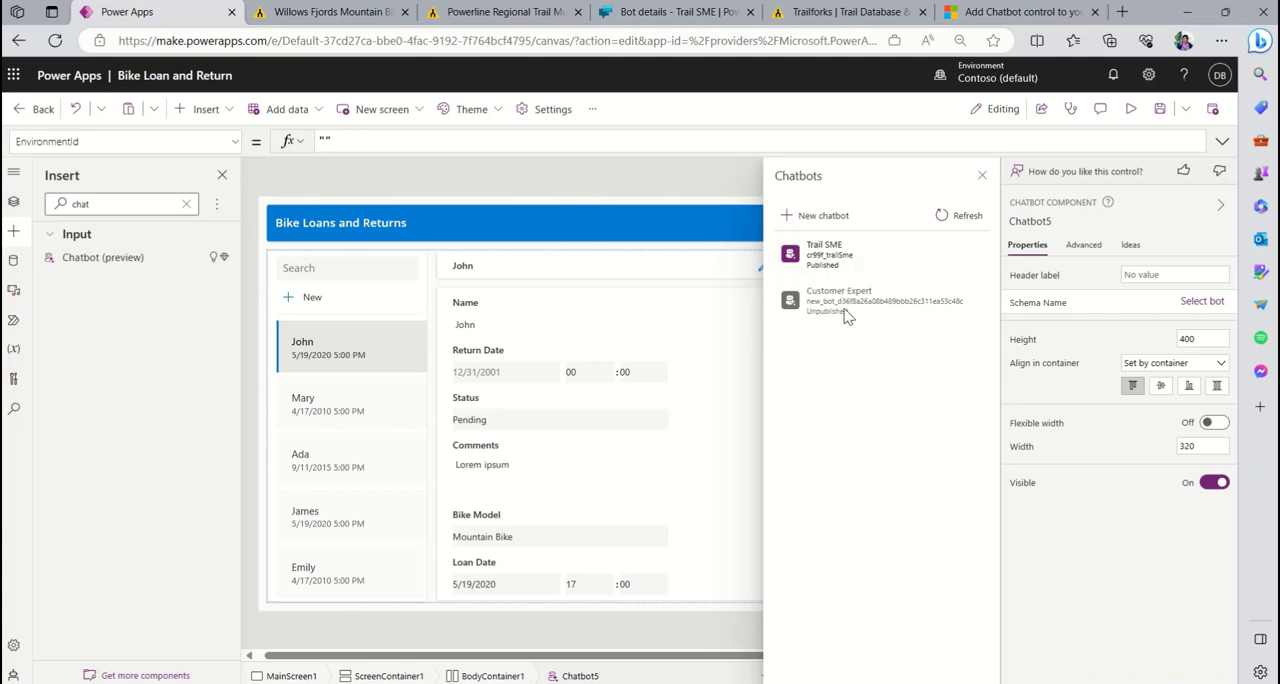
click(867, 256)
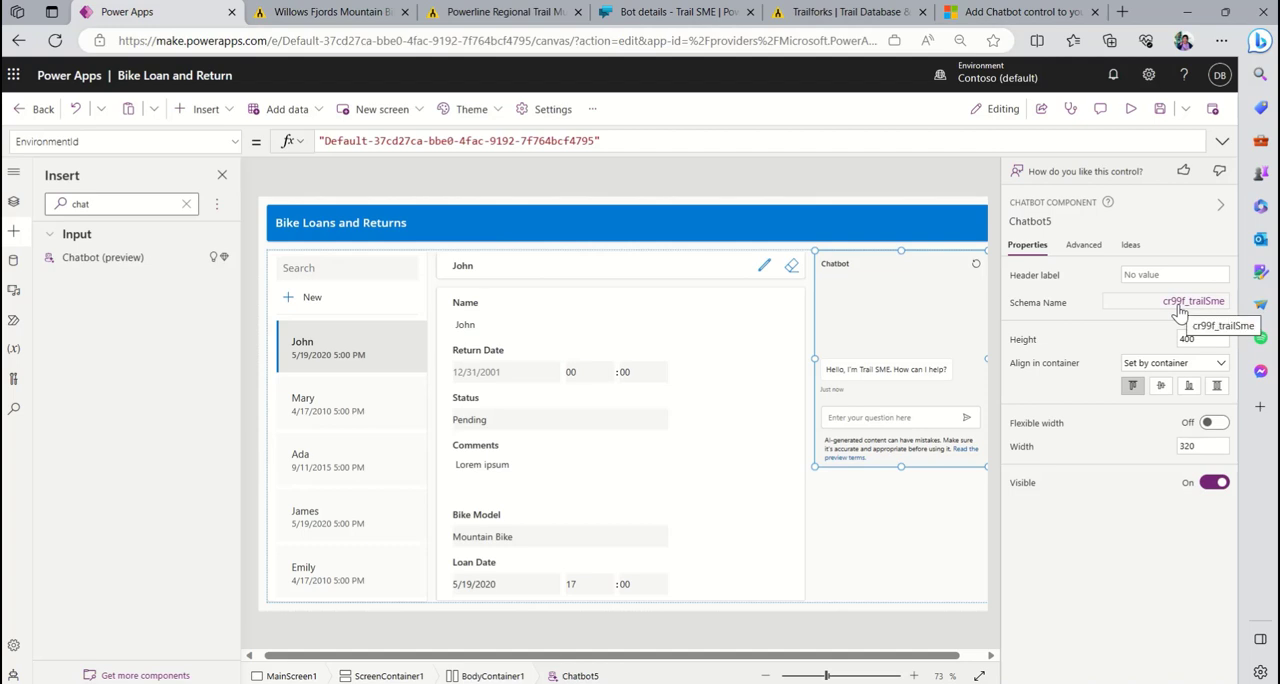
- Compare the chatbot control's environment ID and schema name with the Trail SME bot's metadata in Power Virtual Agents, and return to Power Apps
click(1083, 245)
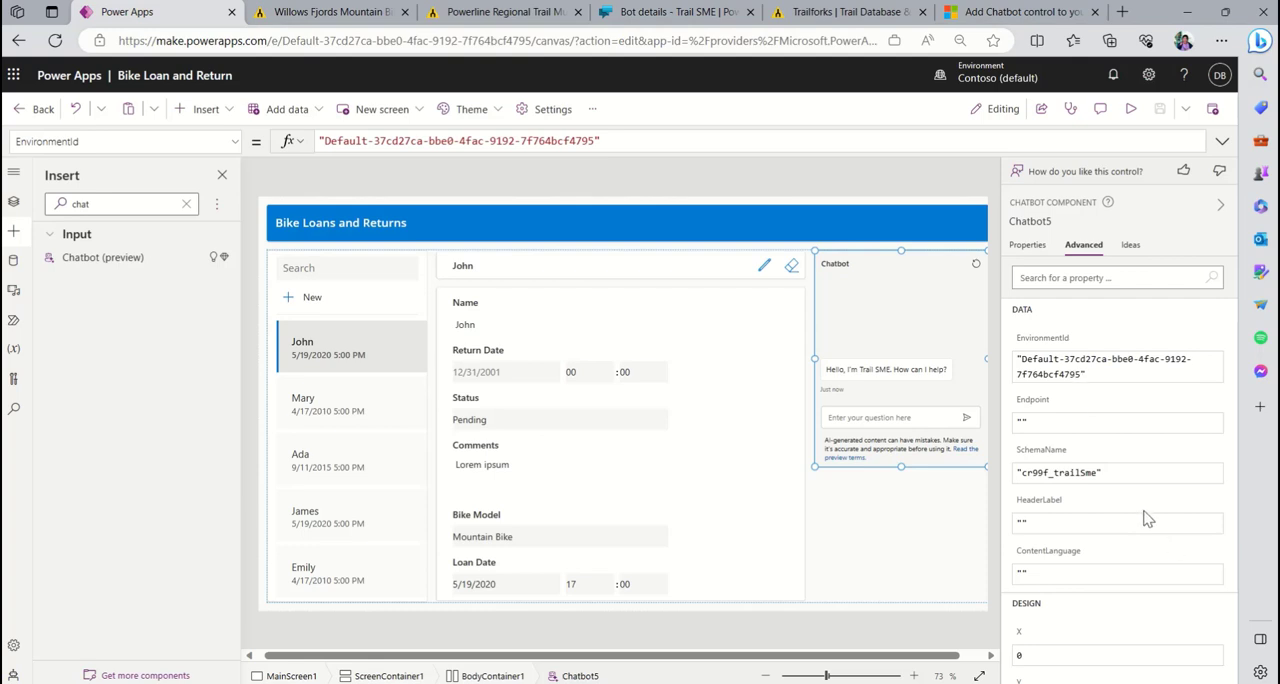
scroll(1148, 516, down, 3)
scroll(1150, 523, up, 3)
click(1086, 380)
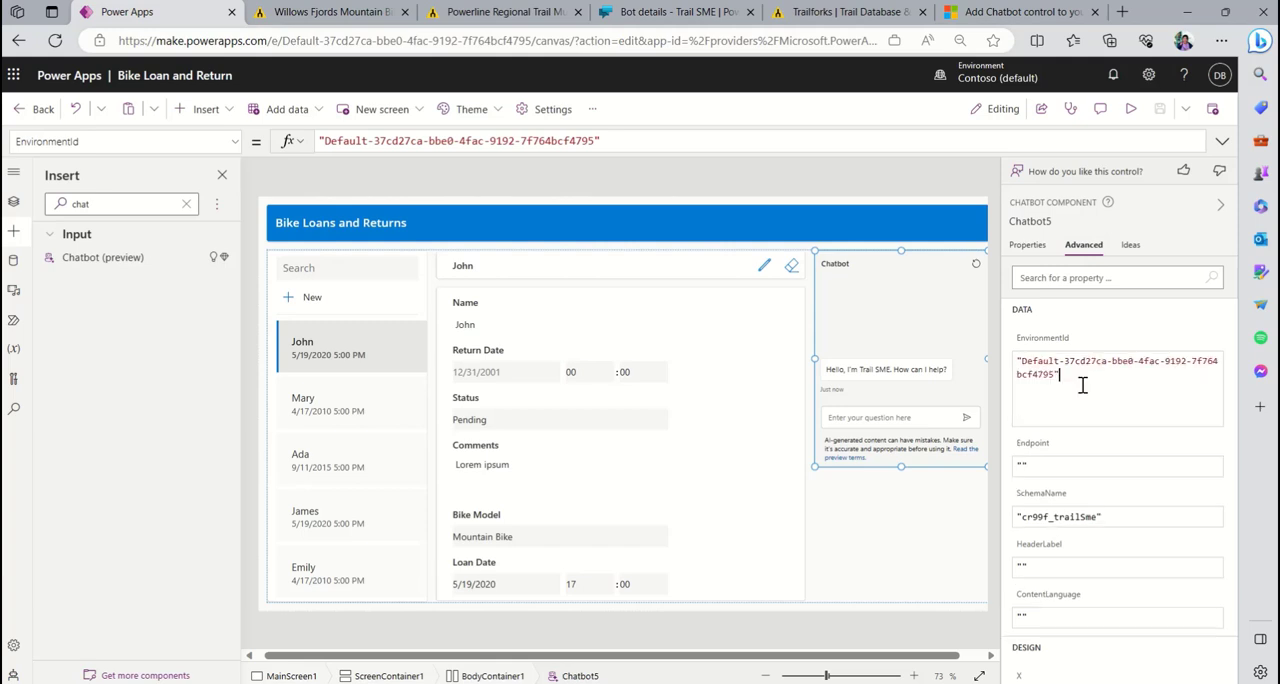
click(1117, 519)
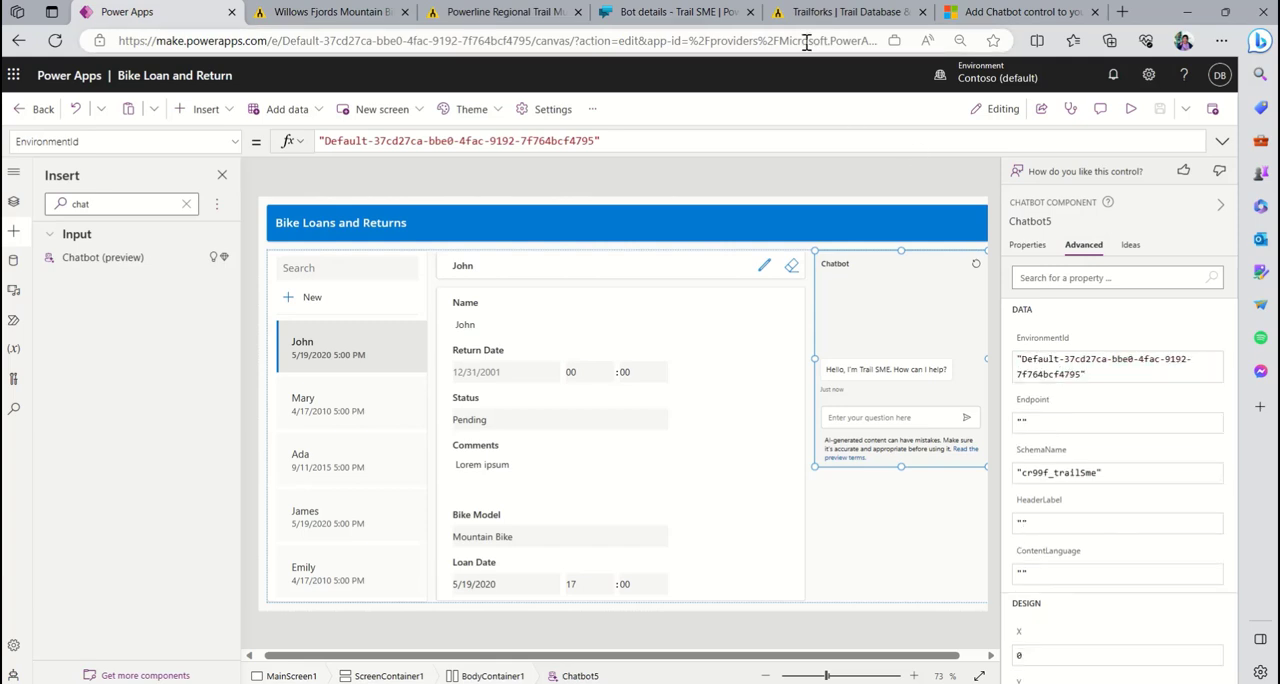
click(714, 22)
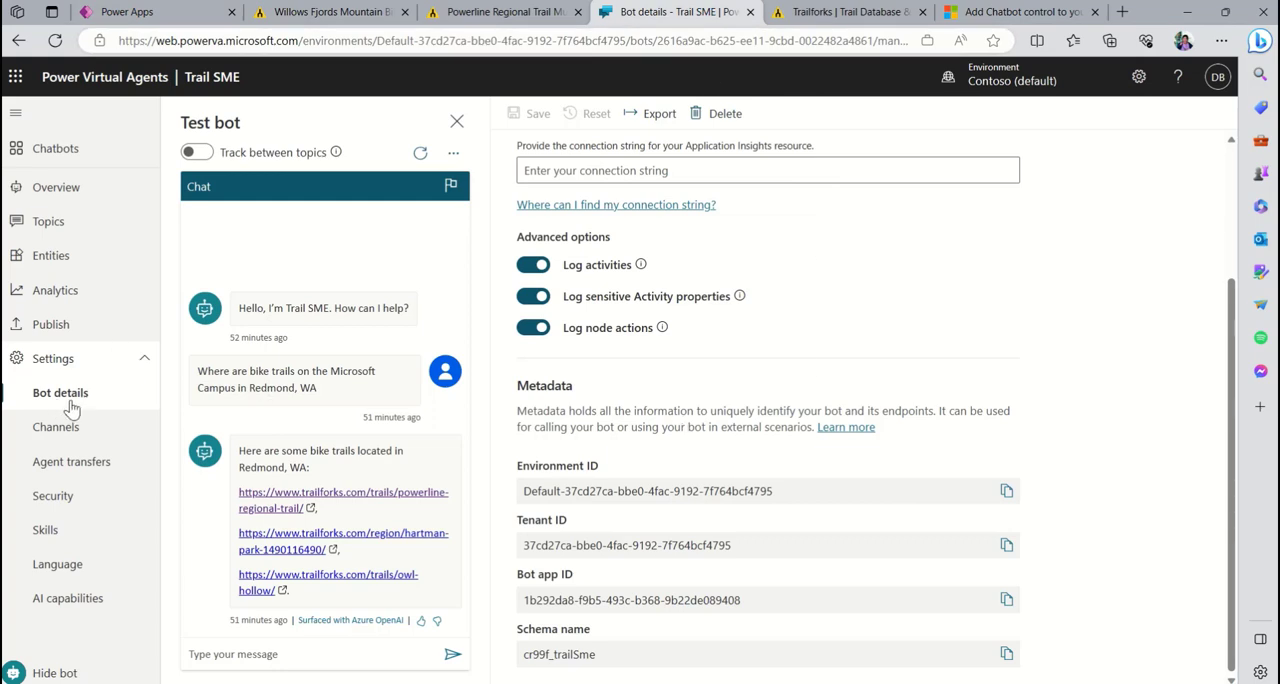
scroll(830, 428, up, 2)
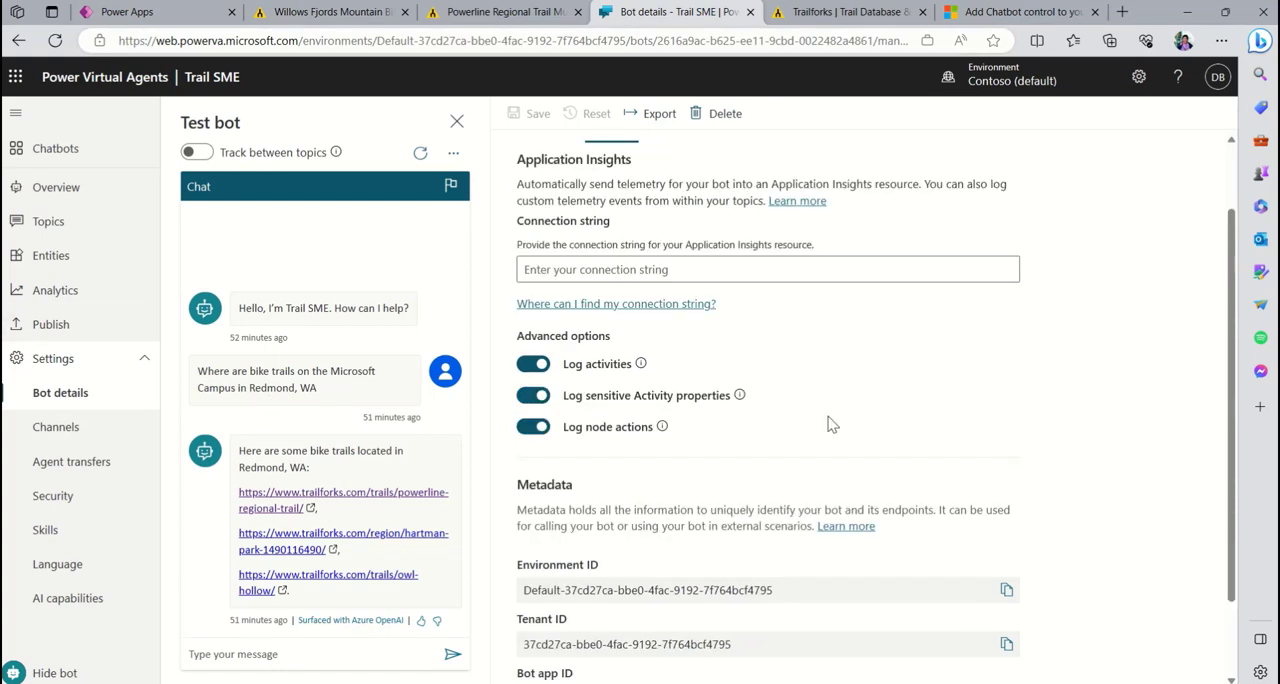
scroll(1080, 460, down, 2)
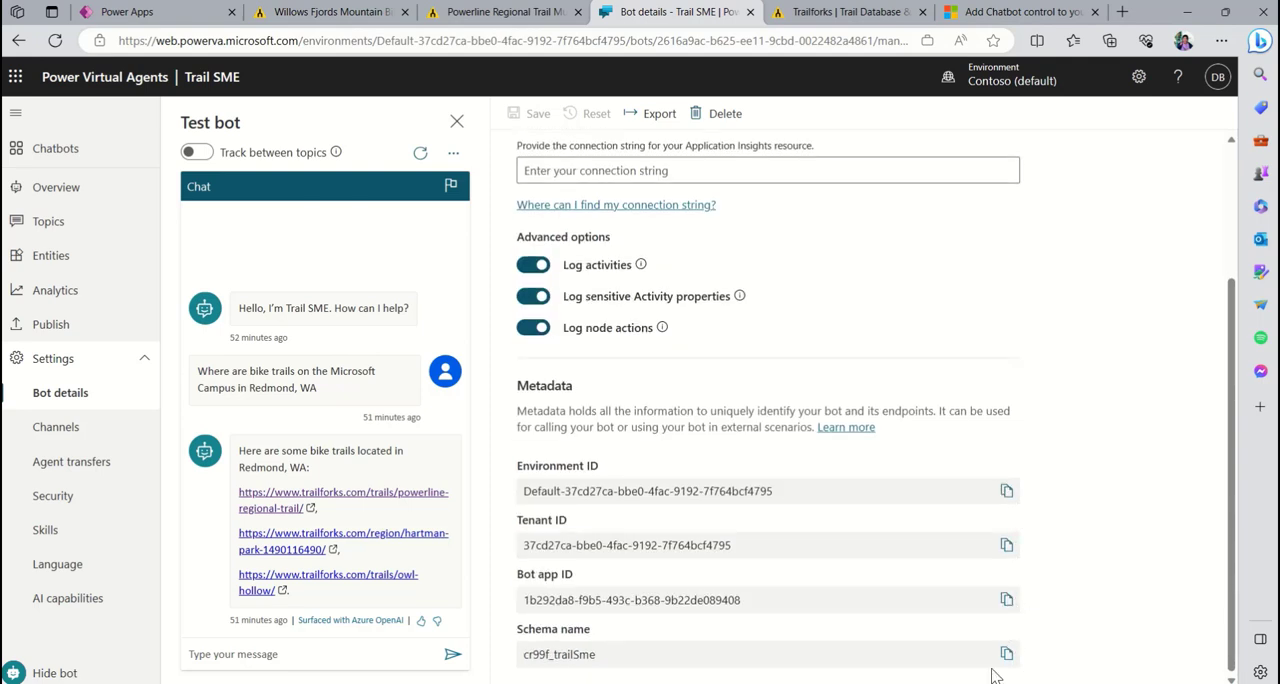
click(195, 14)
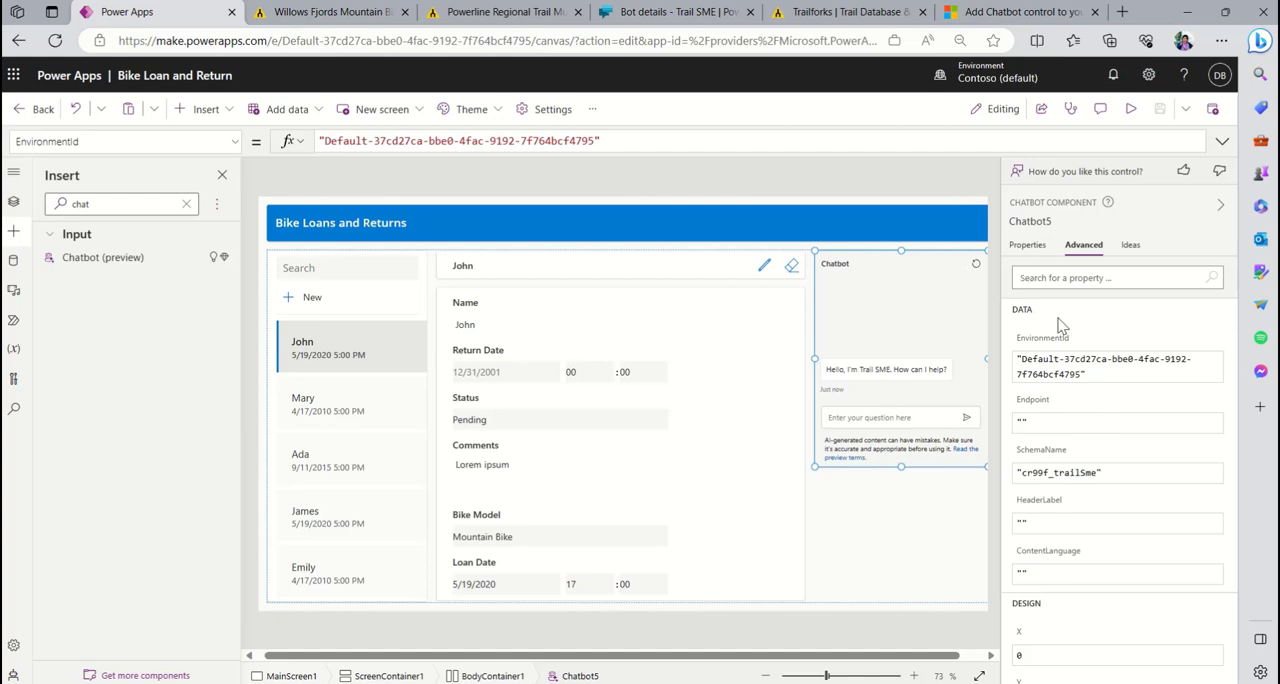
- Stretch the chatbot control vertically within its container and set its header label to "Find a trail"
click(1026, 247)
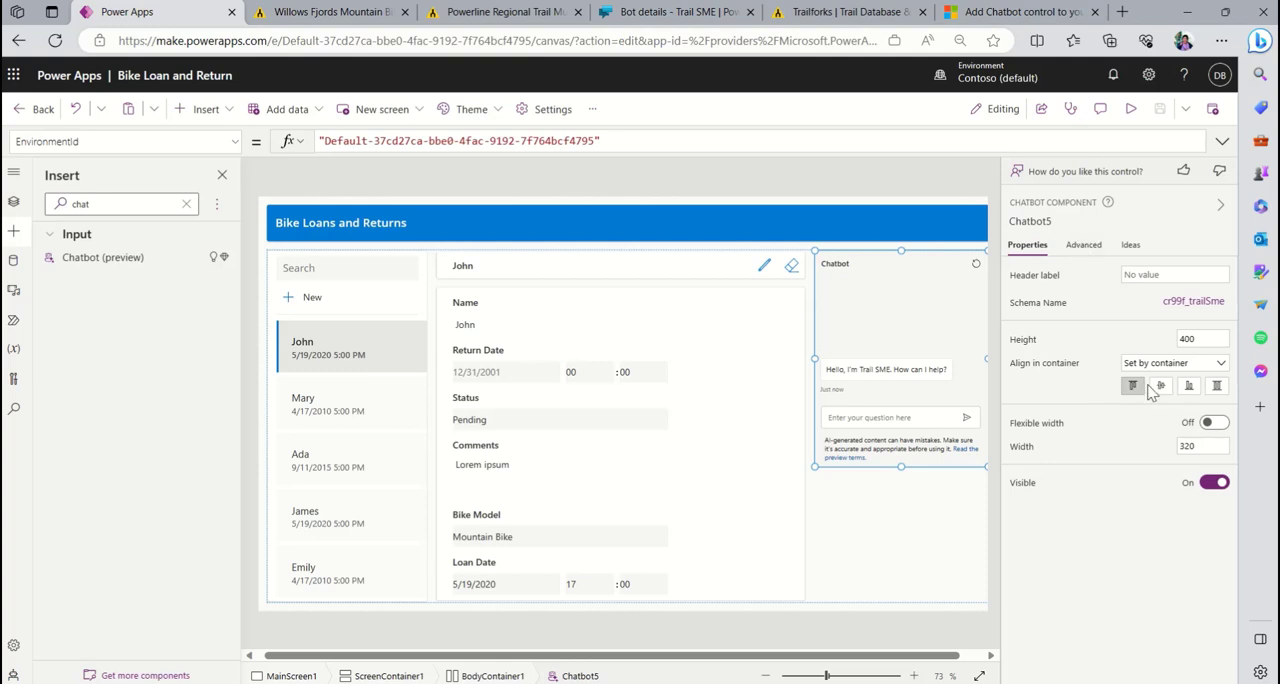
click(1218, 390)
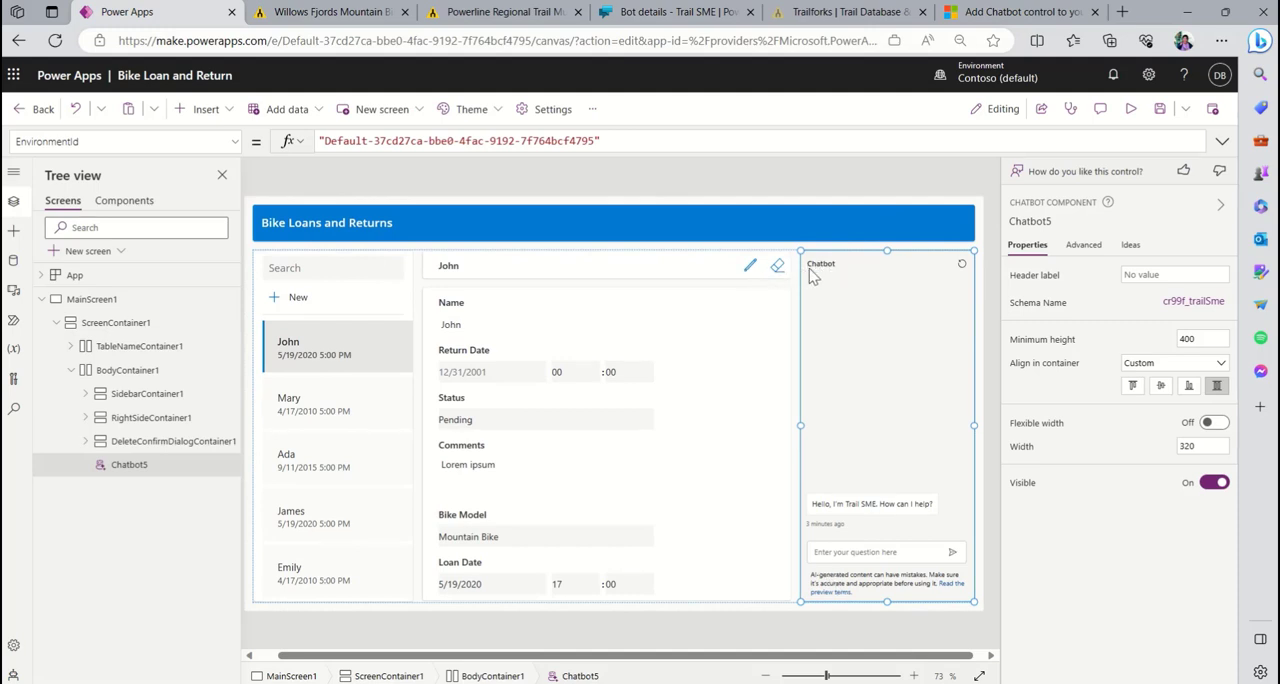
click(1152, 272)
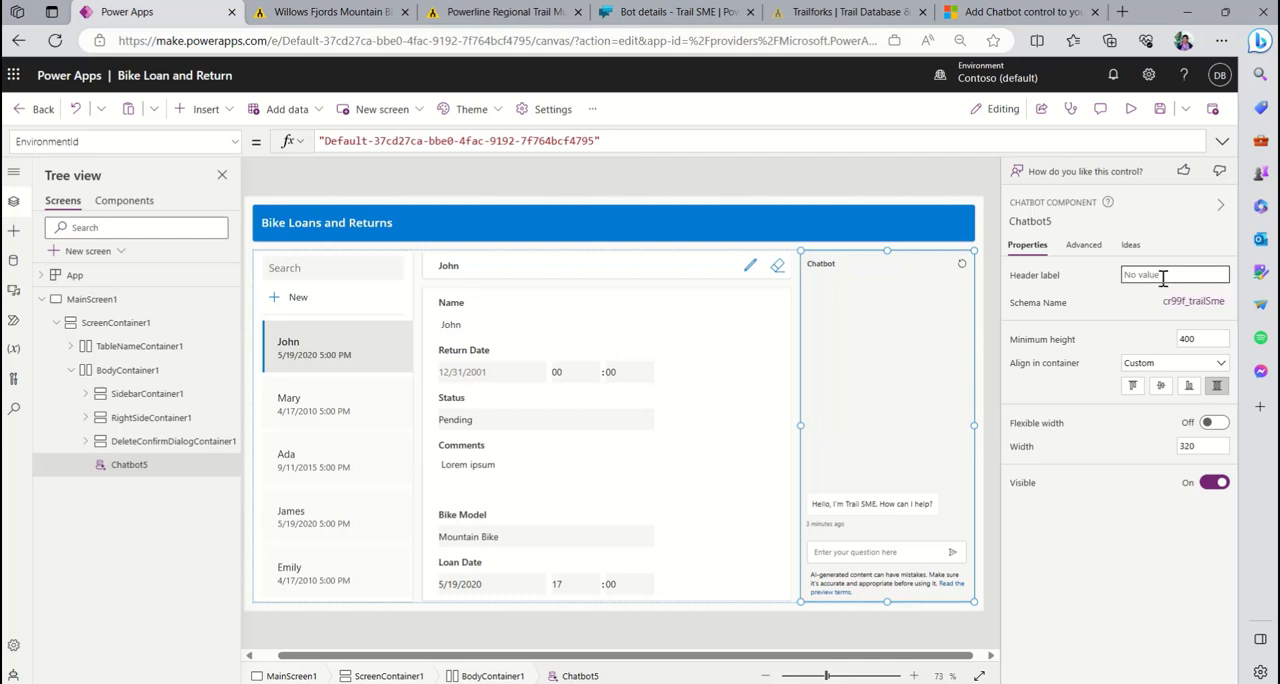
text(Find a trail)
click(1106, 300)
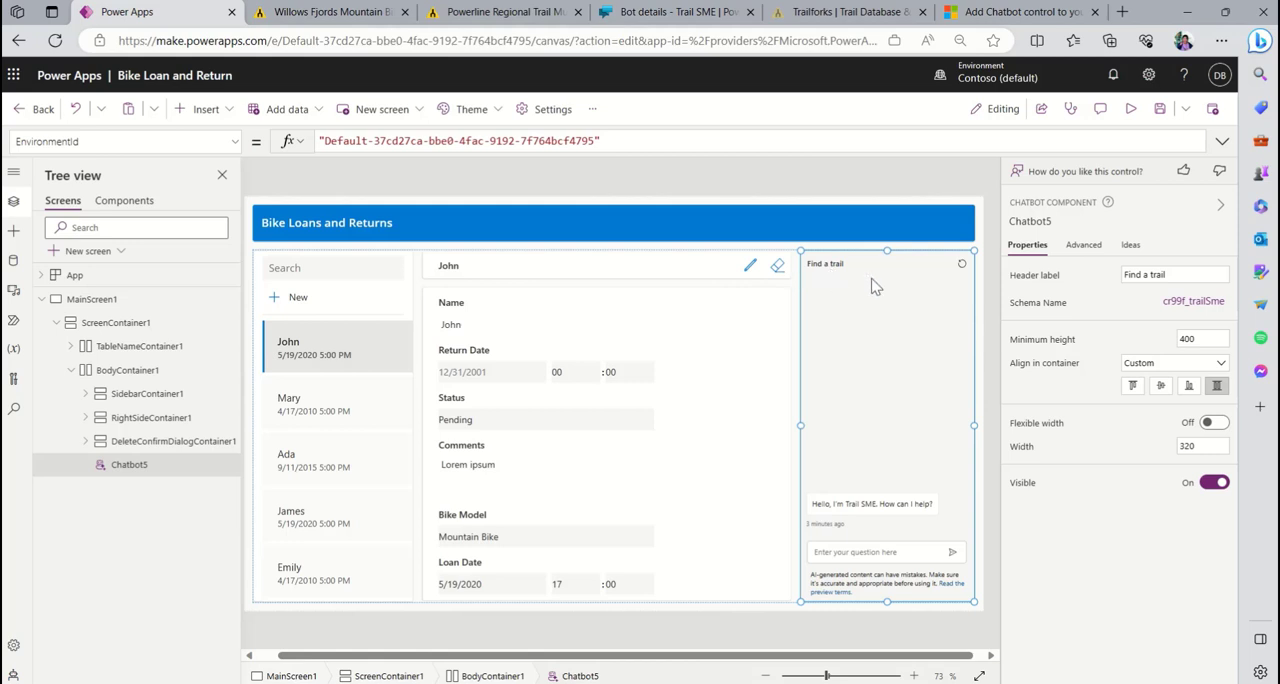
- Save the Bike Loan and Return app and publish this version
click(1161, 112)
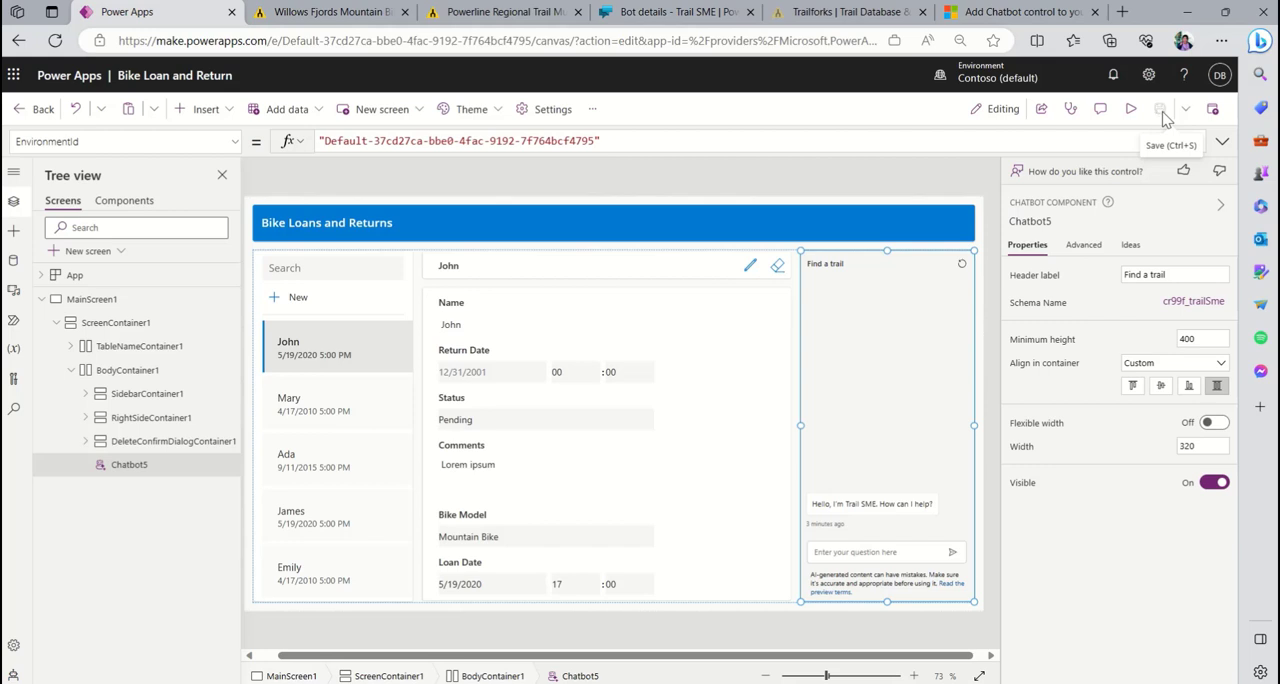
click(1216, 115)
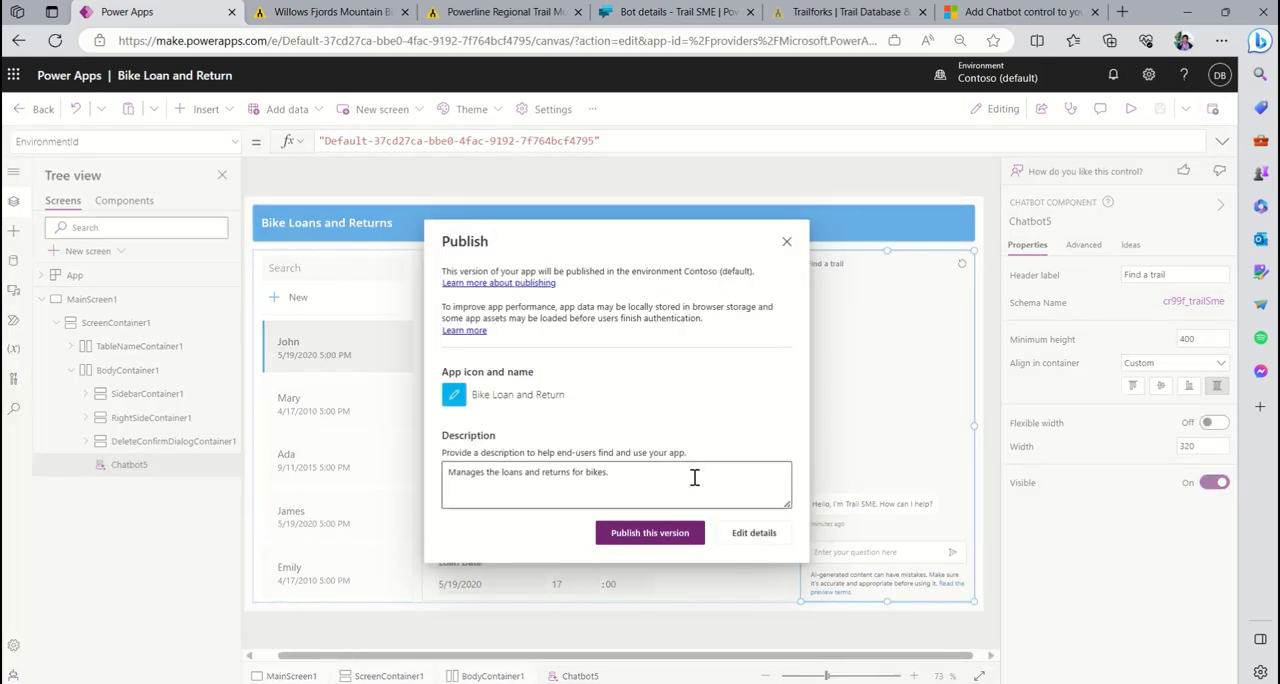
click(658, 534)
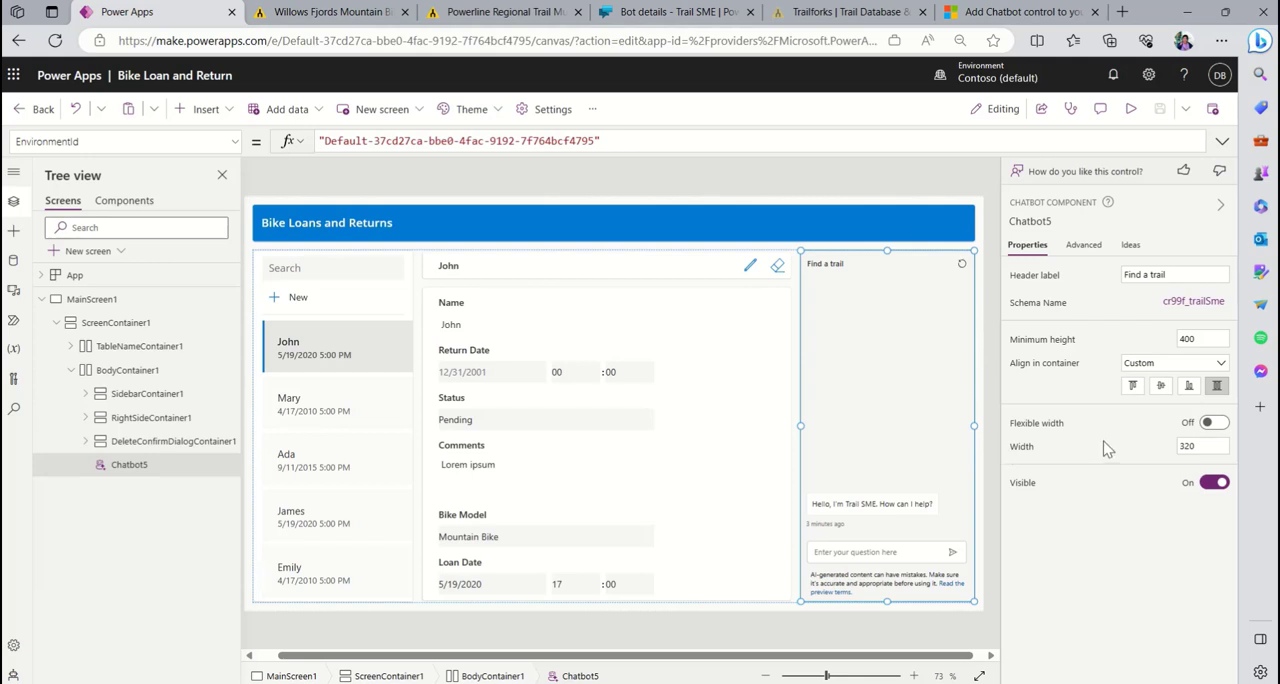
- Reorder the form's fields by moving Comments to the end and Loan Date between Name and Return Date
click(613, 468)
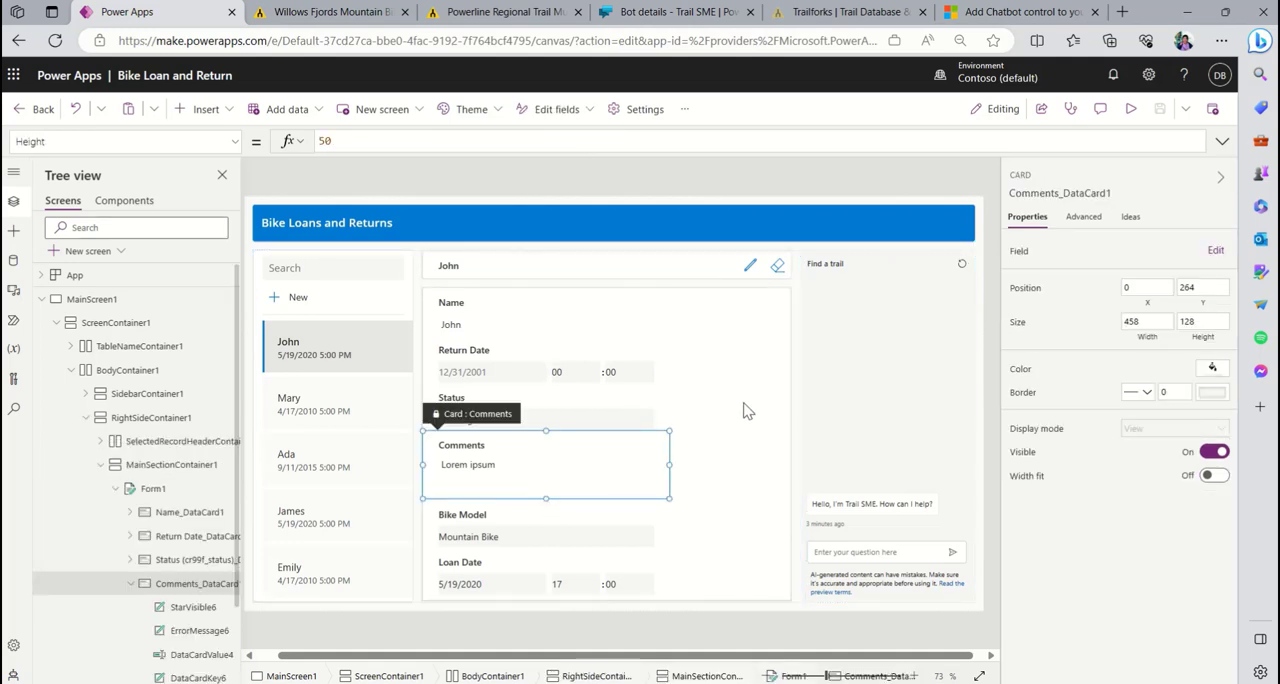
click(1215, 251)
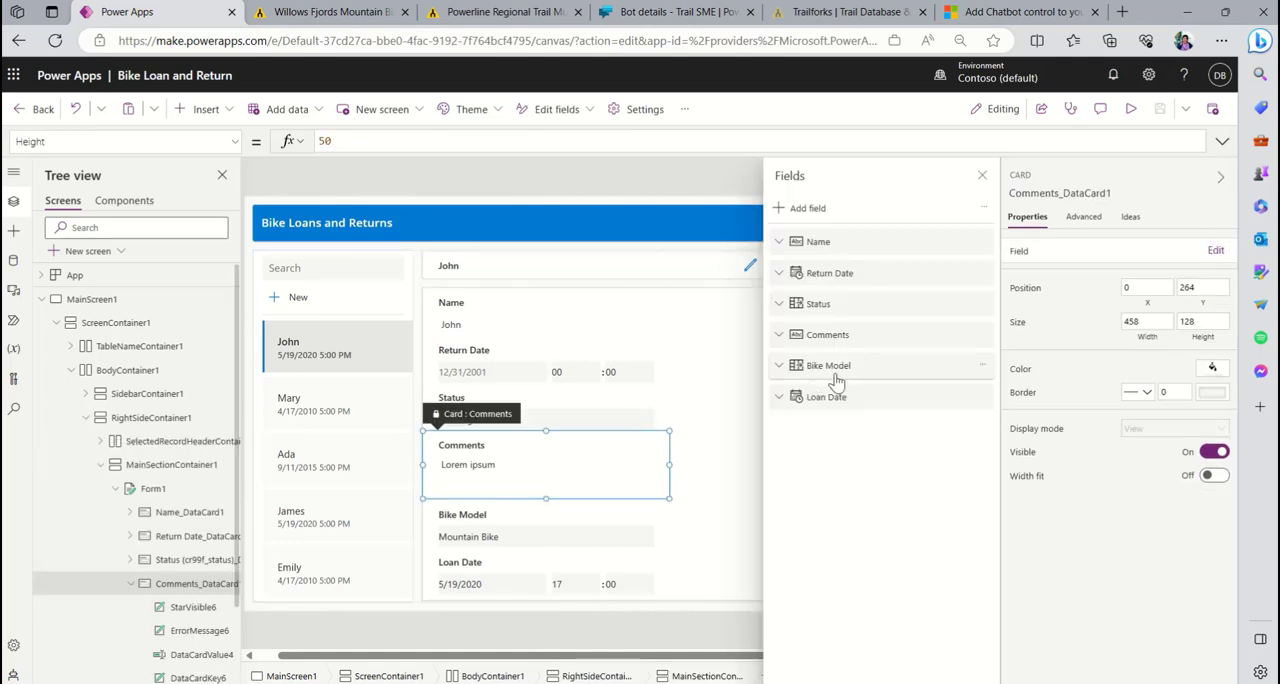
drag(870, 420, 805, 460)
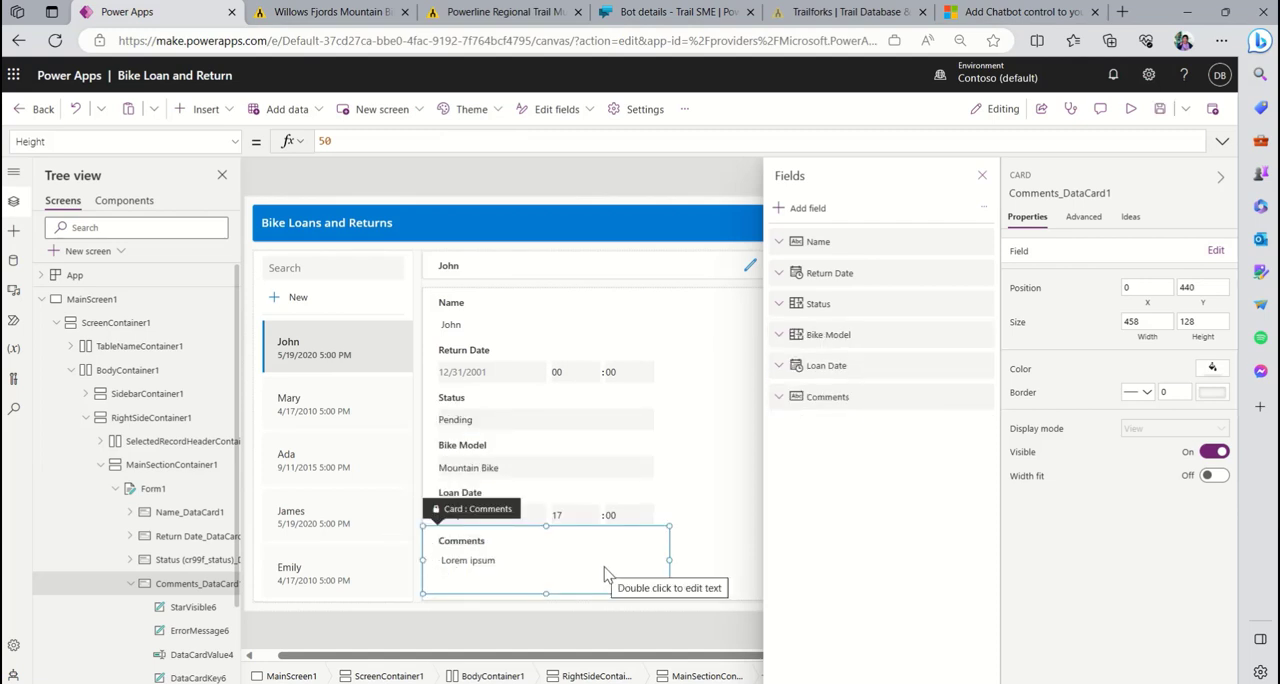
drag(843, 367, 874, 274)
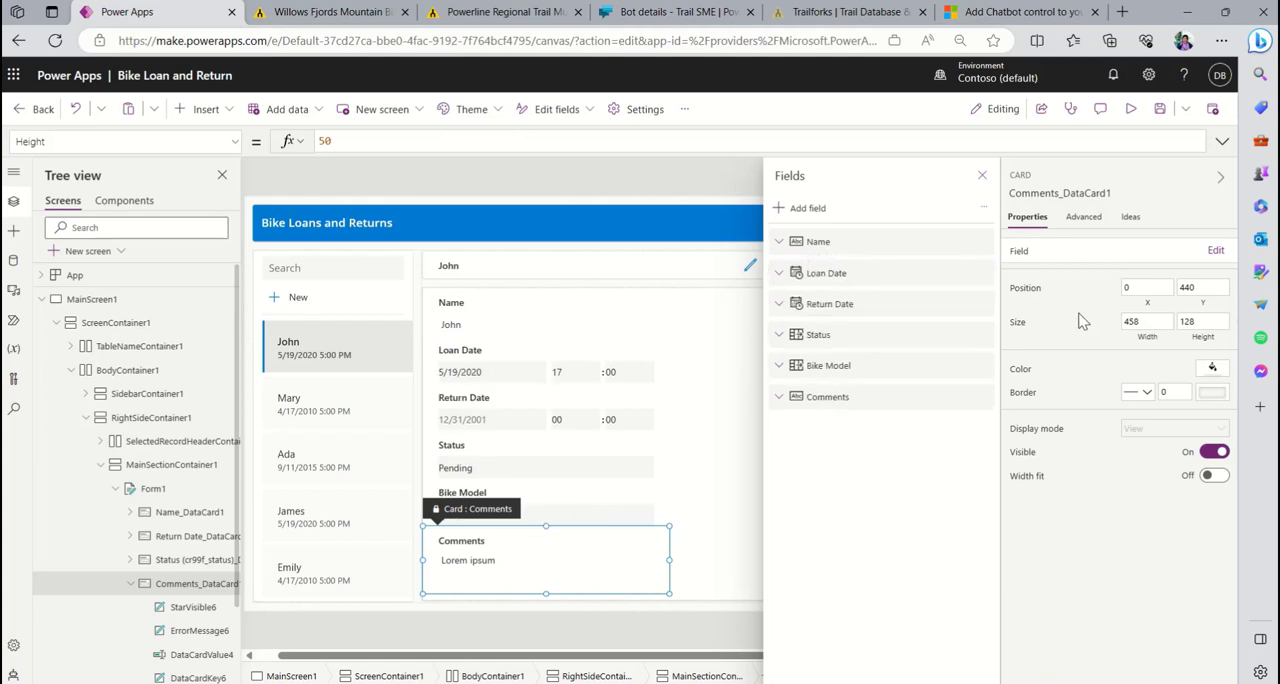
- Close the form's field list, then save and publish the Bike Loan and Return app with the reordered form
click(981, 177)
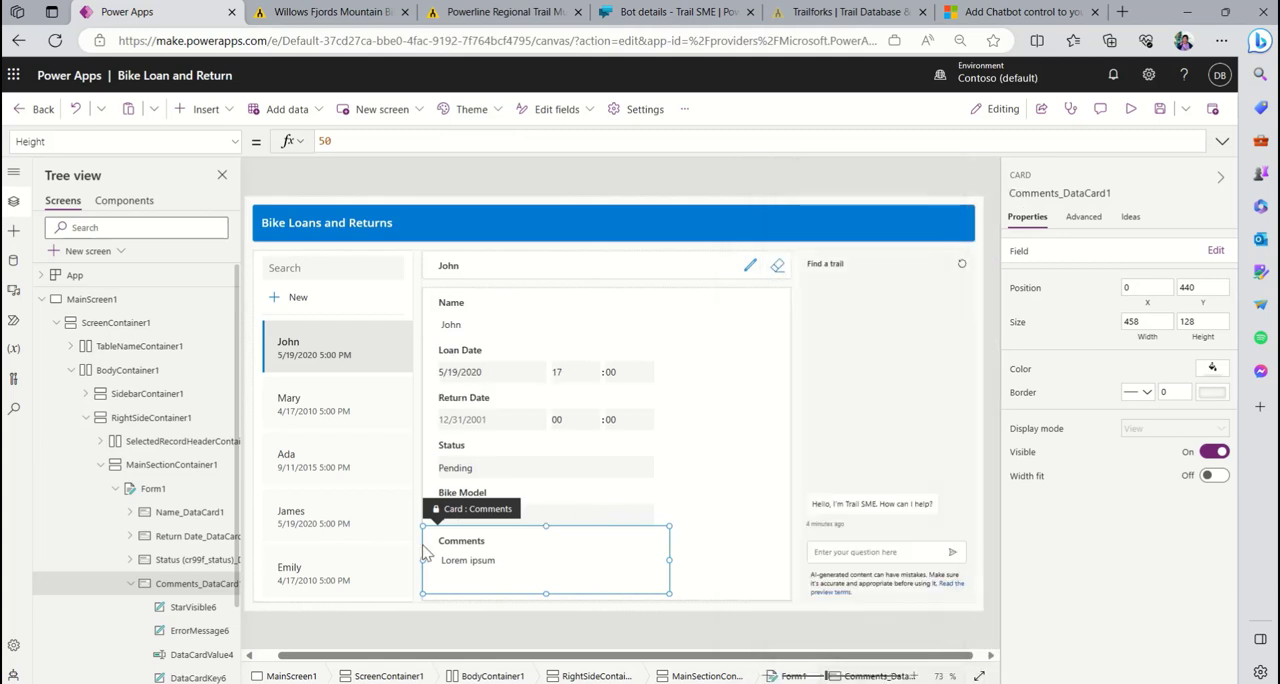
click(922, 484)
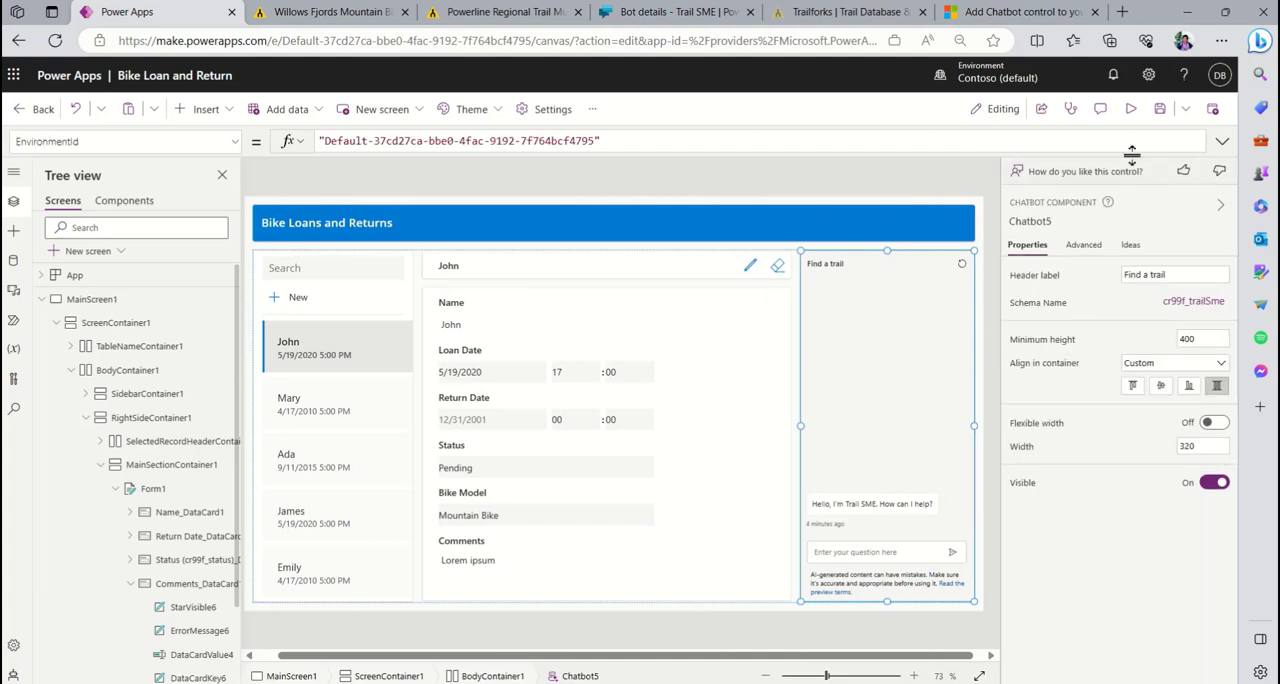
click(1160, 108)
click(1212, 108)
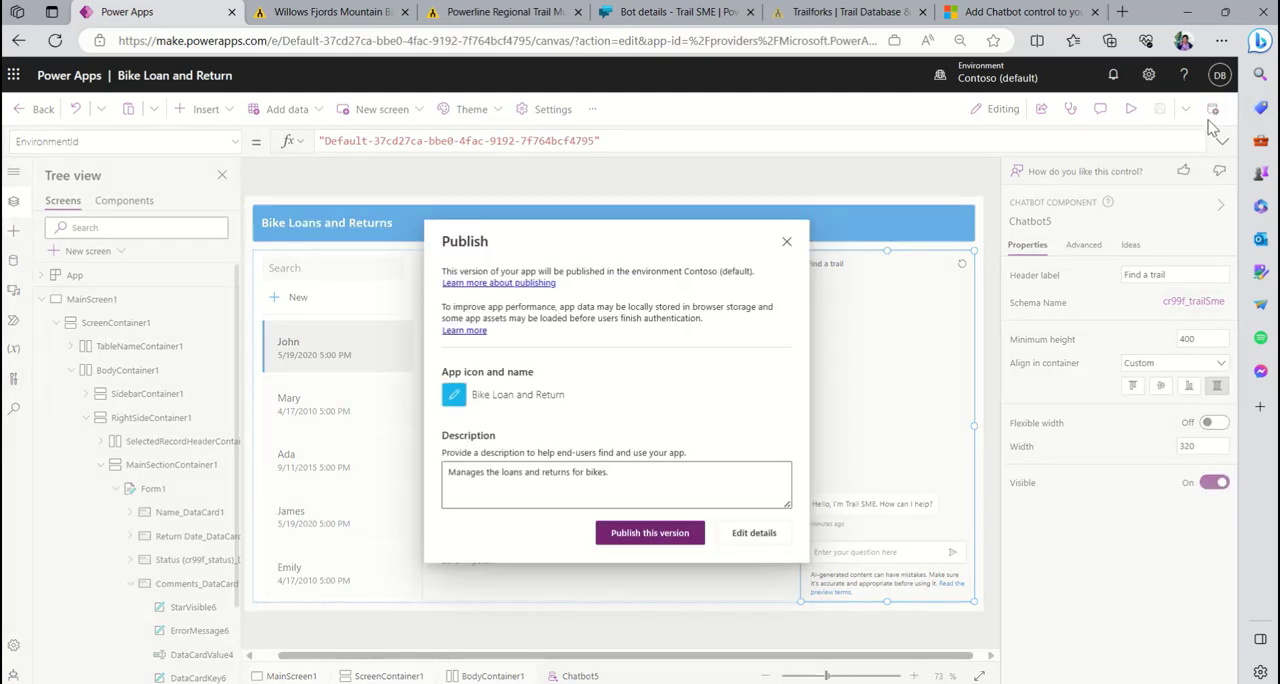
click(634, 535)
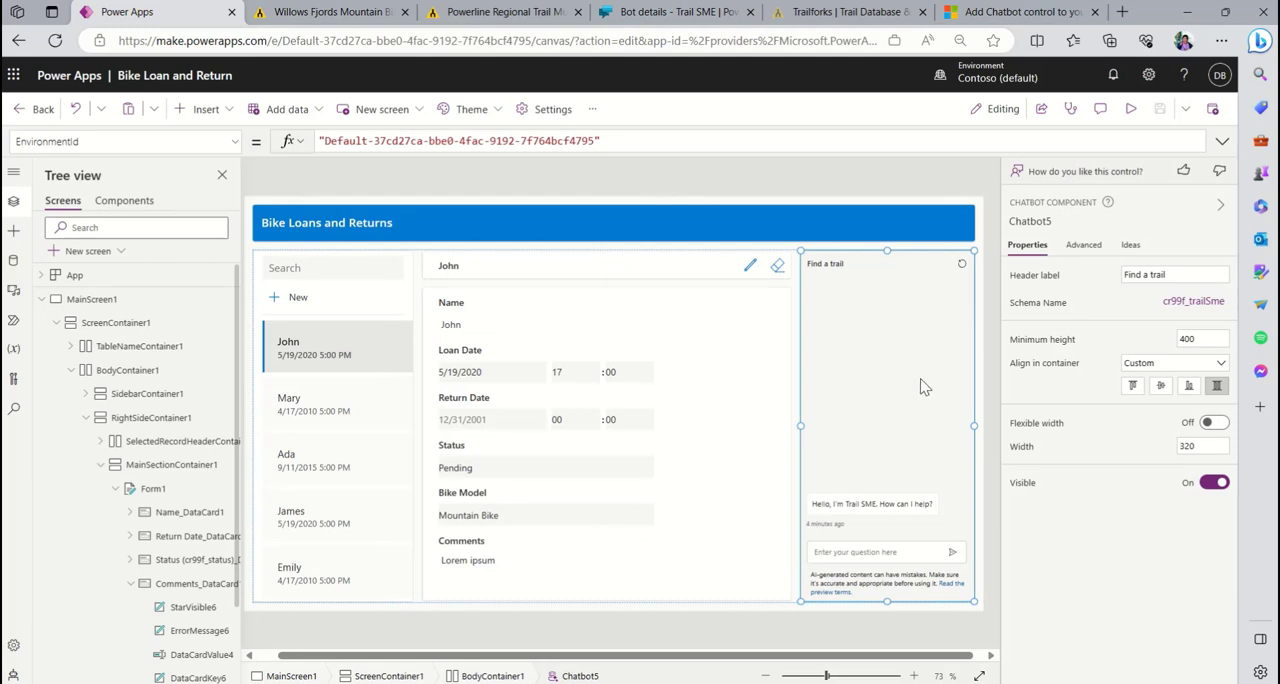
- Preview the app and ask the Find a trail chatbot "Are there any bike trails in Redmond, WA?"
click(1130, 108)
click(1083, 606)
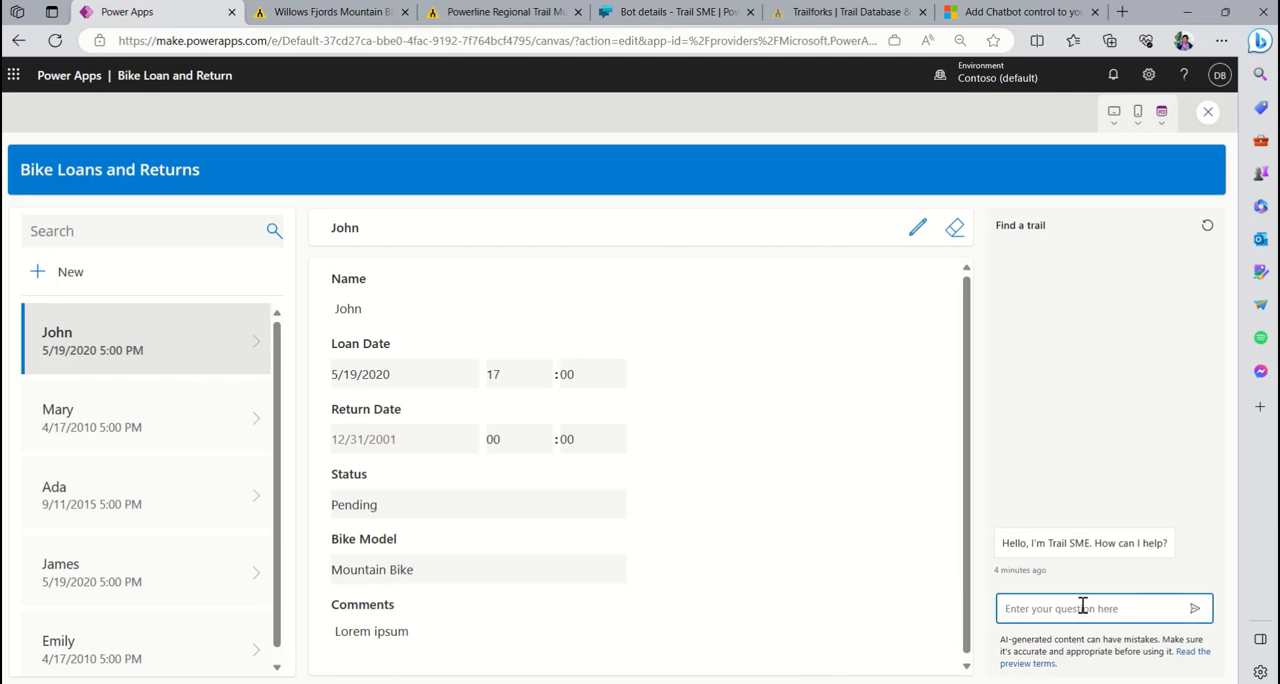
text(Are there any bike trails in Redmond, WA?)
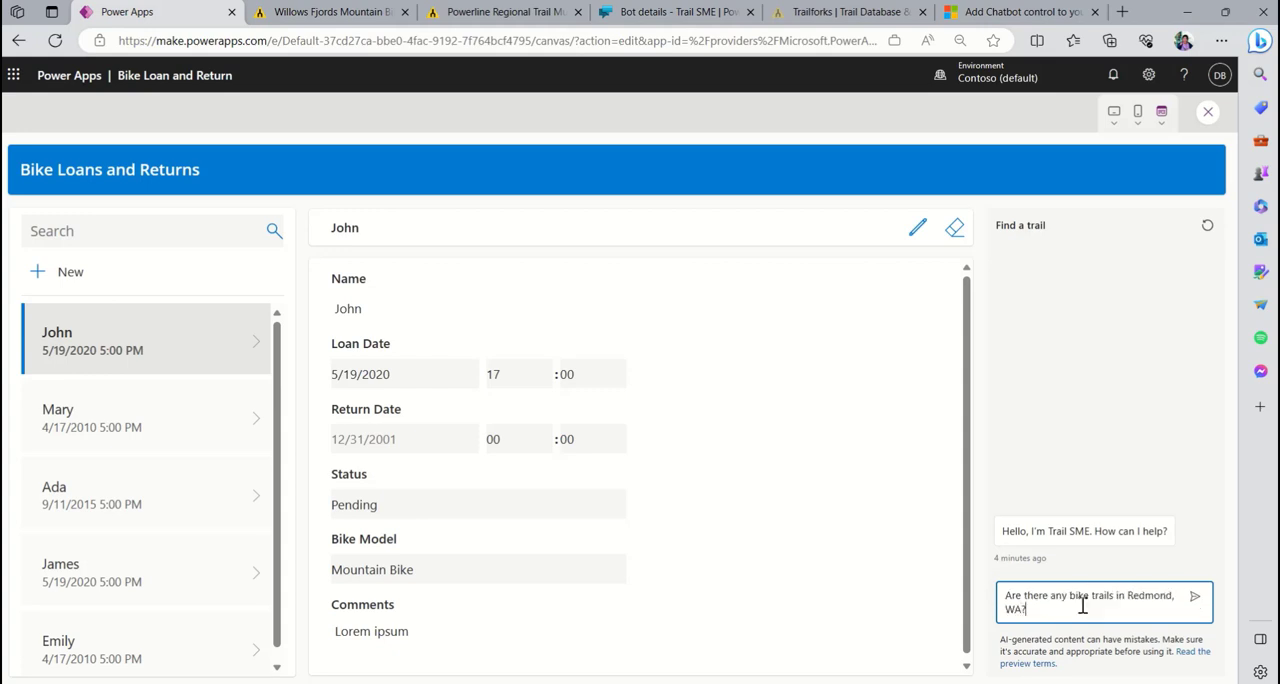
key(Return)
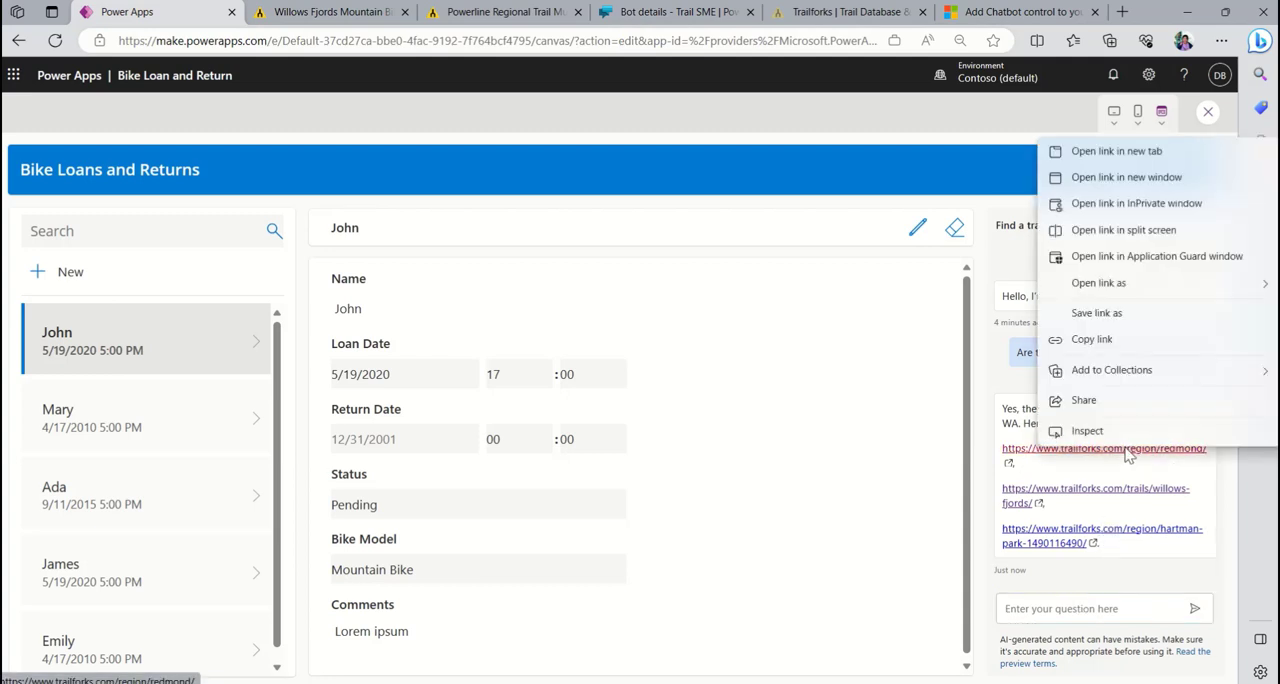
- Check the chatbot's Redmond region link on Trailforks in a new tab, closing the old Powerline Regional Trail page, and return to Power Apps
right_click(1127, 450)
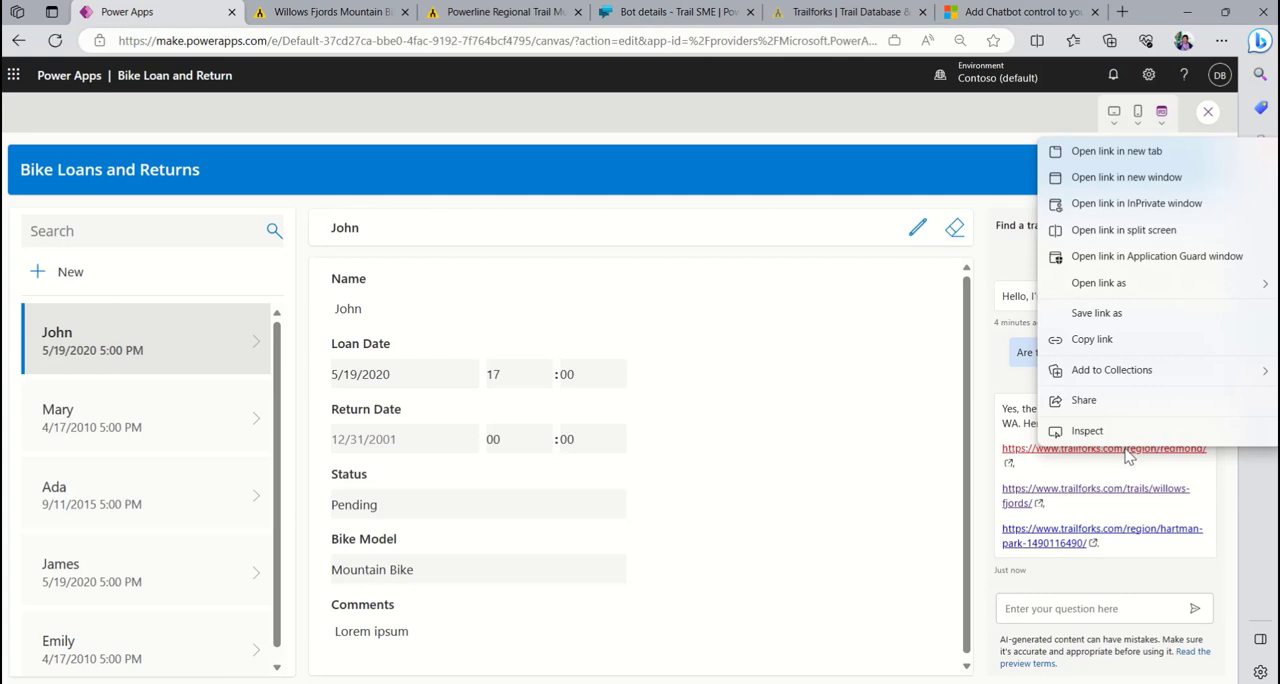
click(1155, 160)
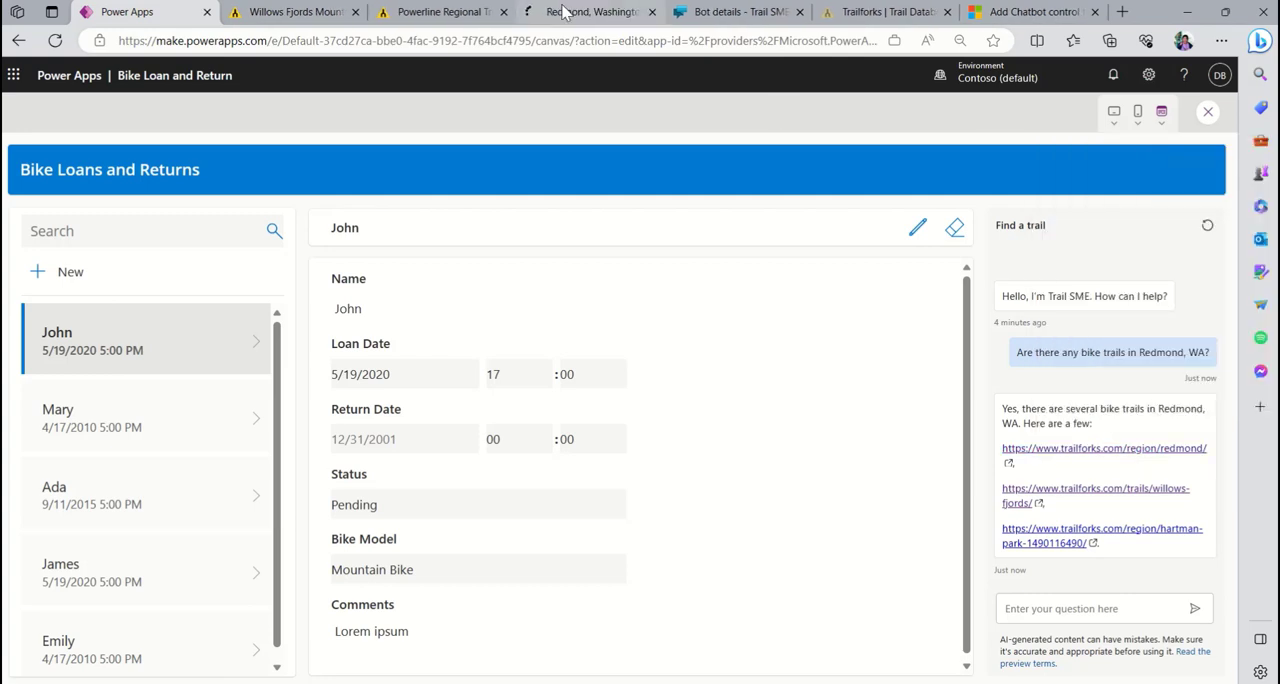
click(504, 12)
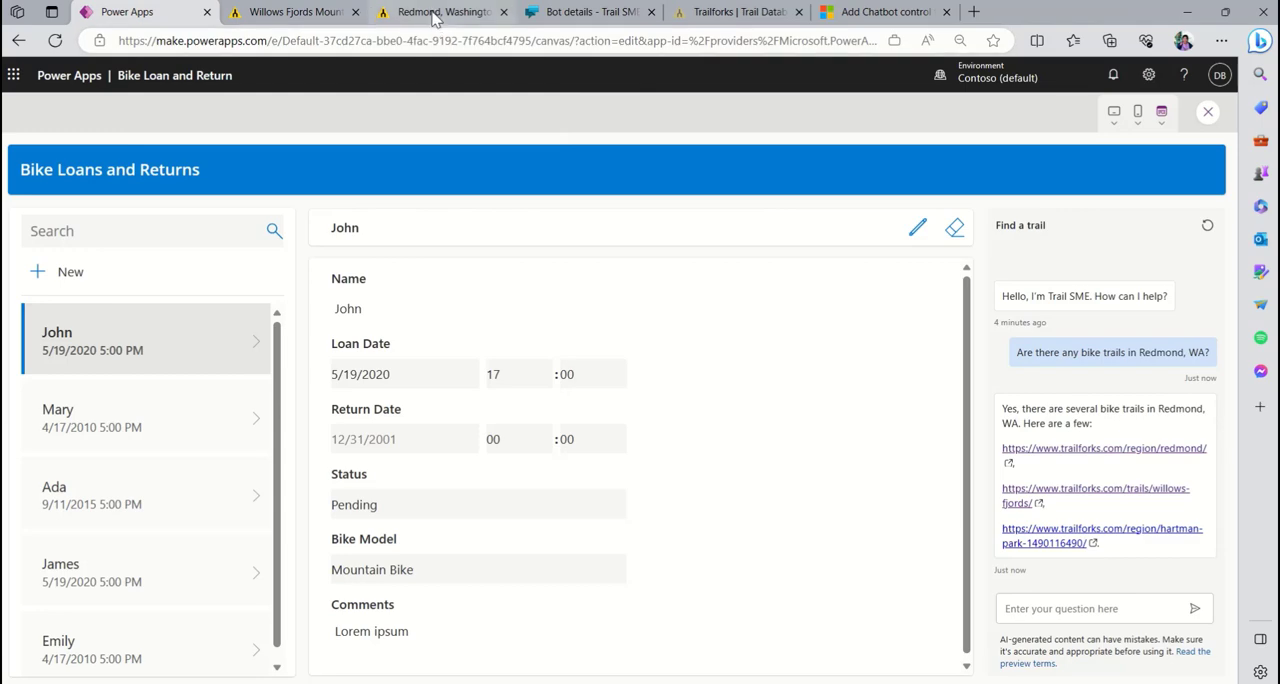
click(440, 14)
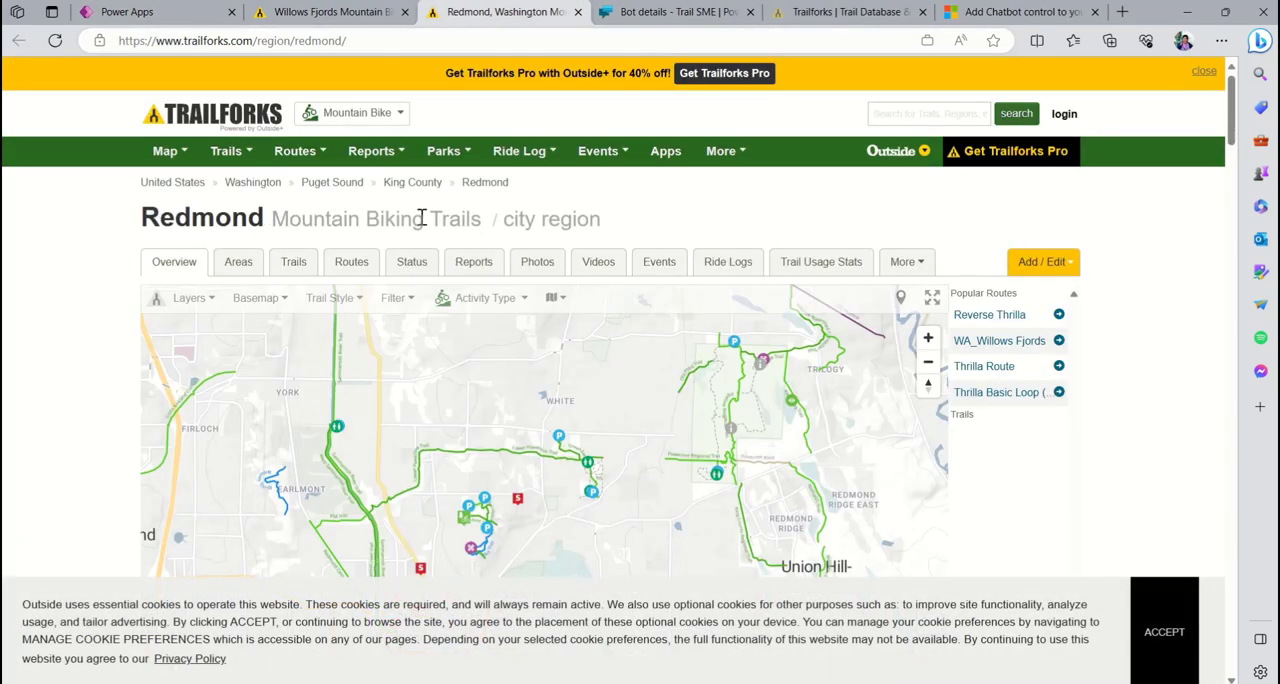
click(193, 11)
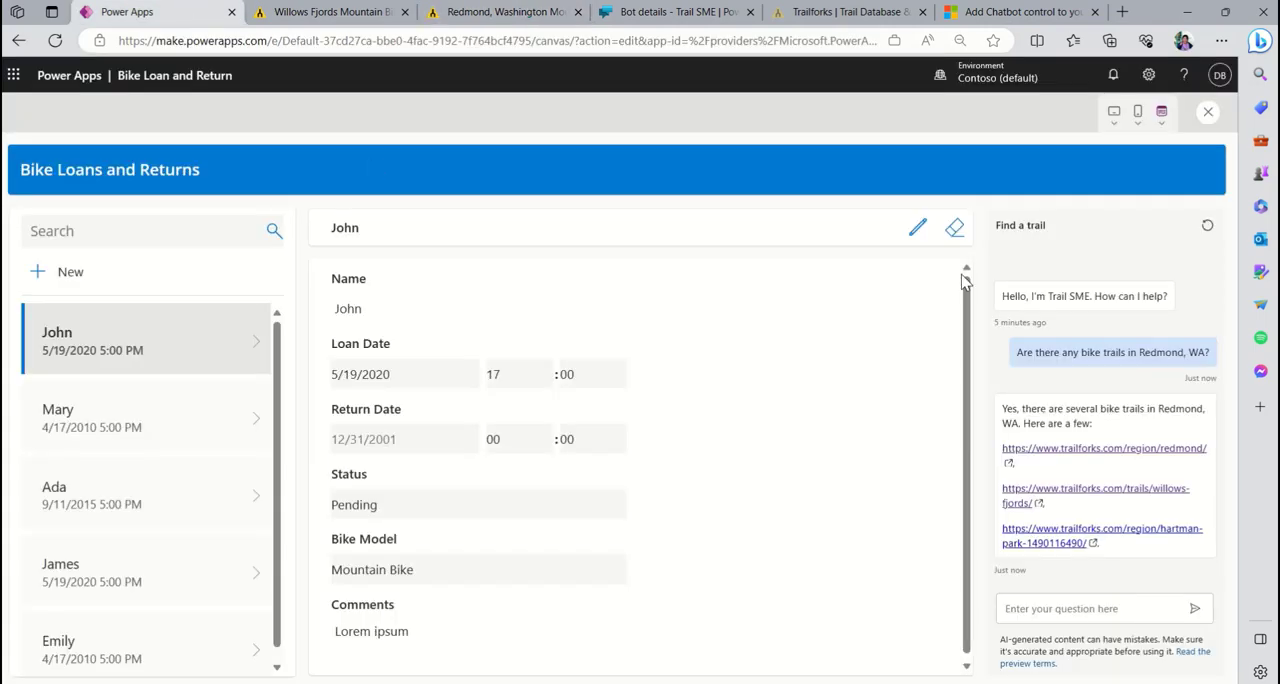
- Ask the chatbot "Are there bike trails on the Microsoft Campus in Redmond Washington?" and exit the app preview, dismissing the tip
click(1115, 608)
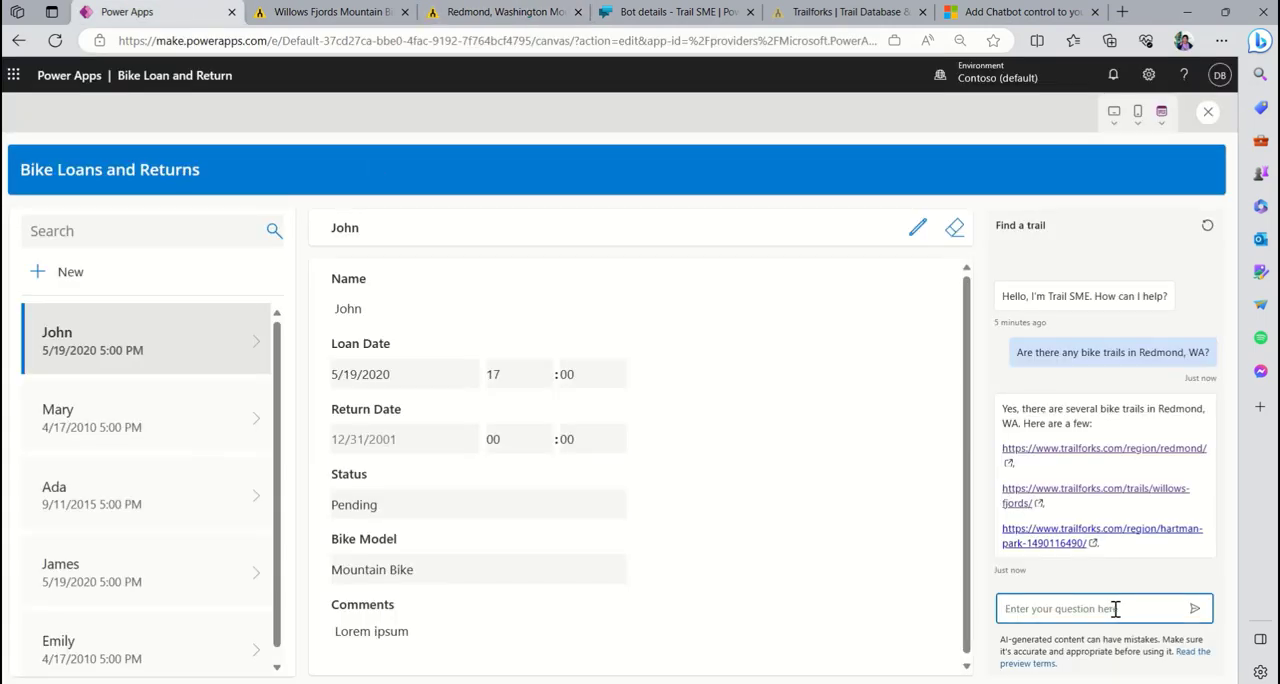
text(Are there bike trails on the Microsoft Campus in Redmond)
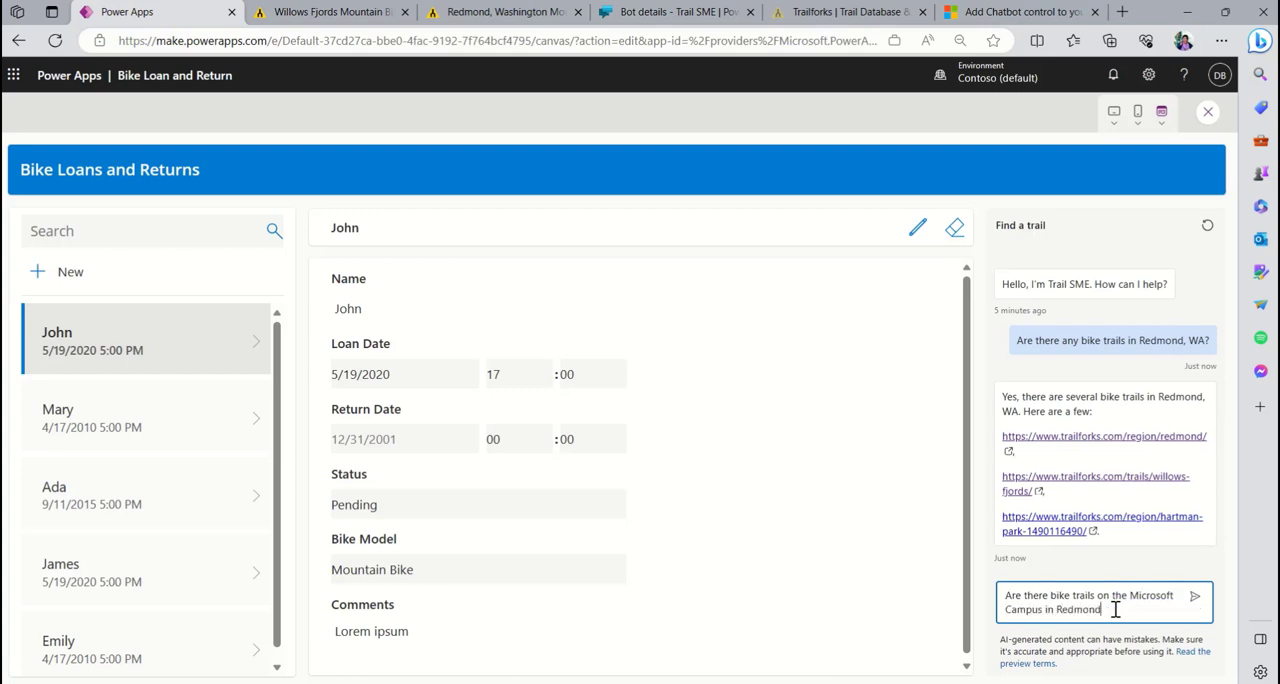
text( Washington?)
key(Return)
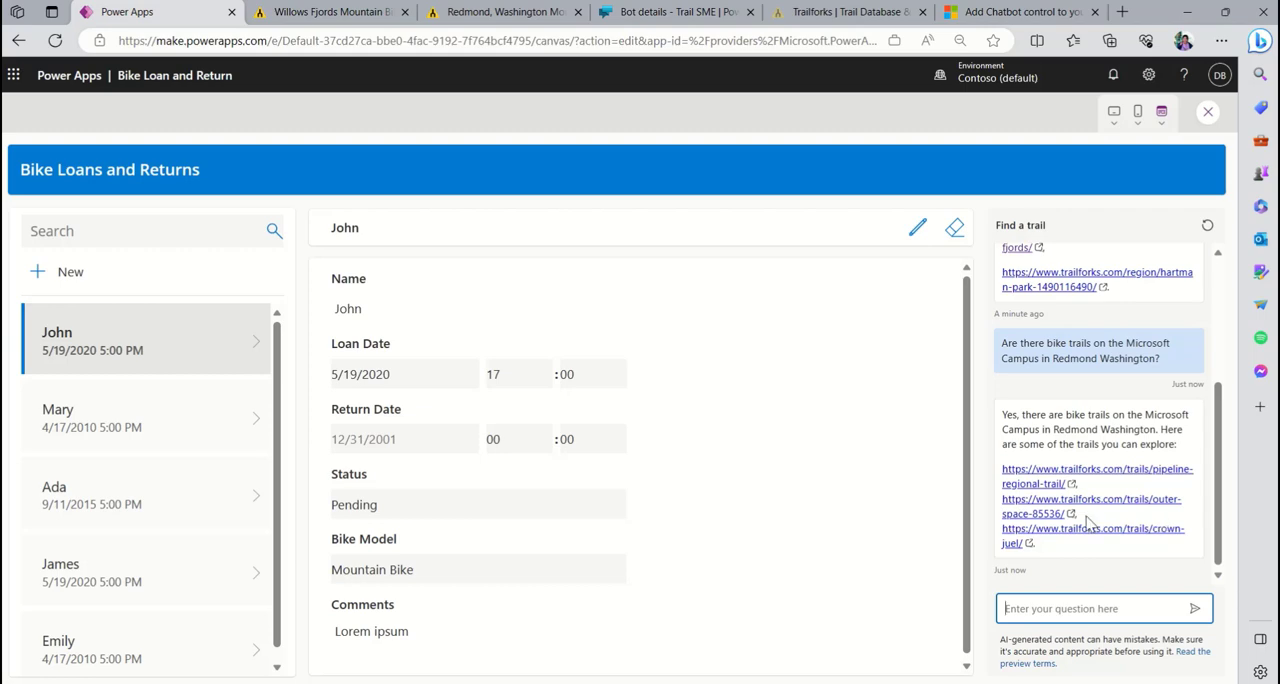
click(1204, 118)
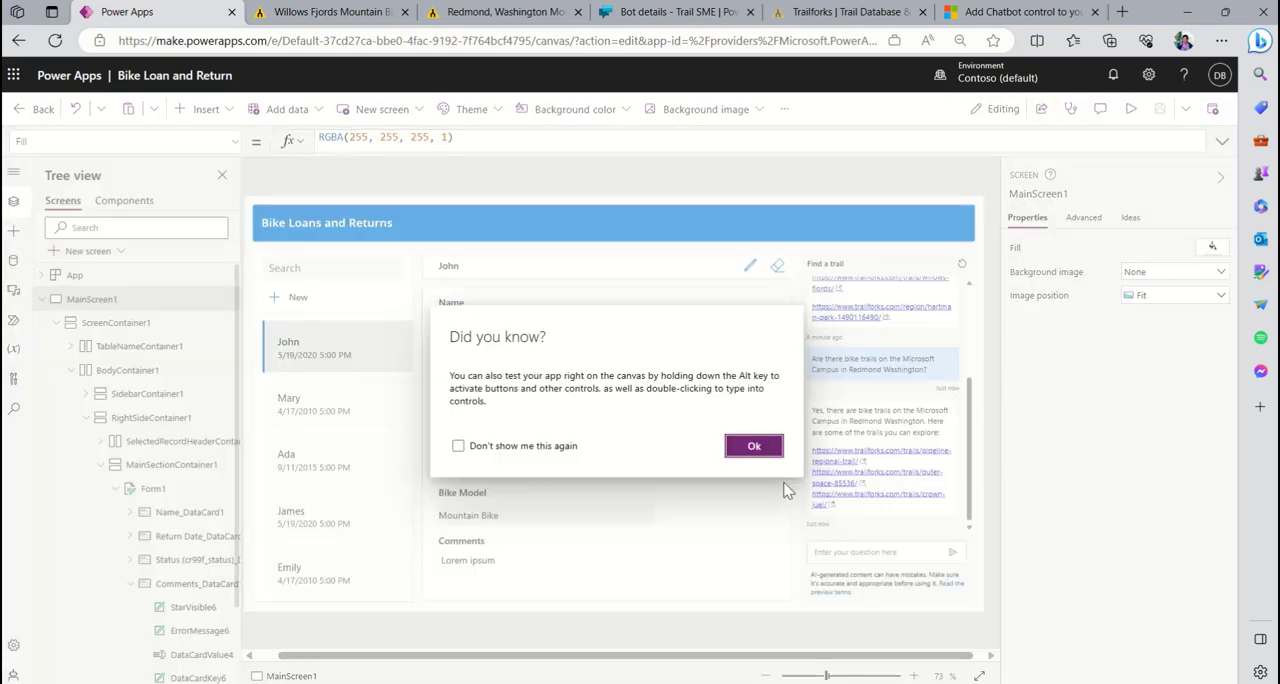
click(762, 455)
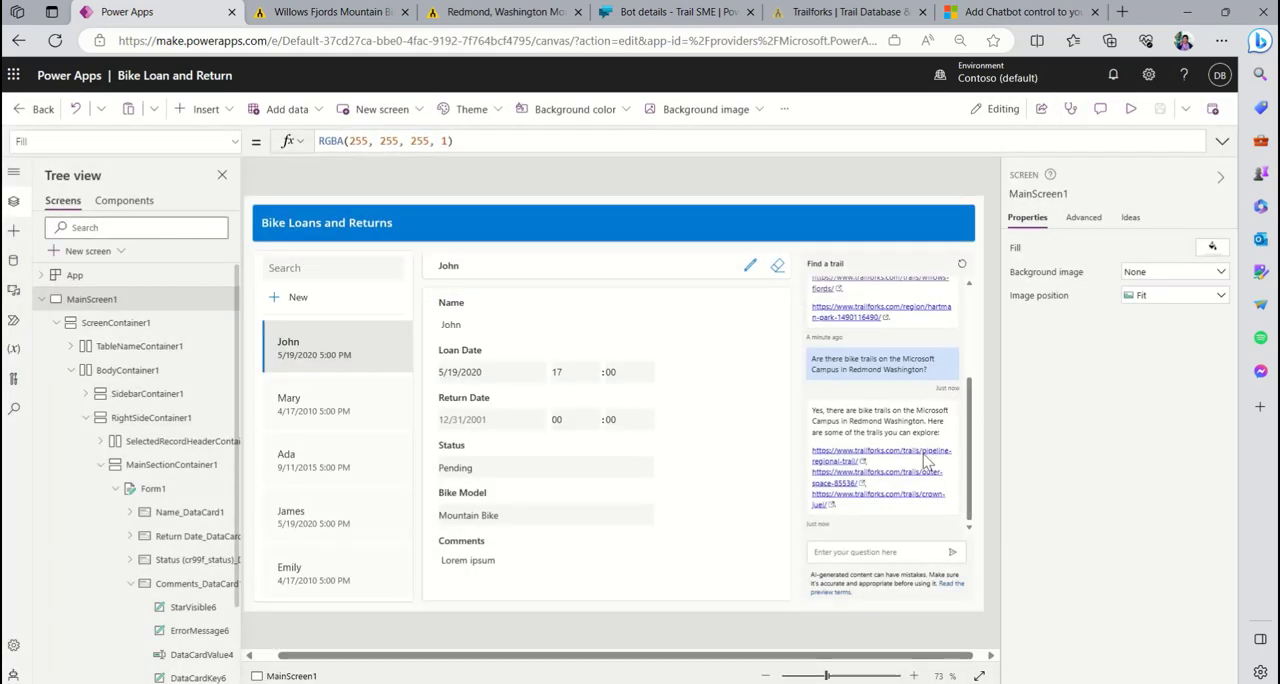